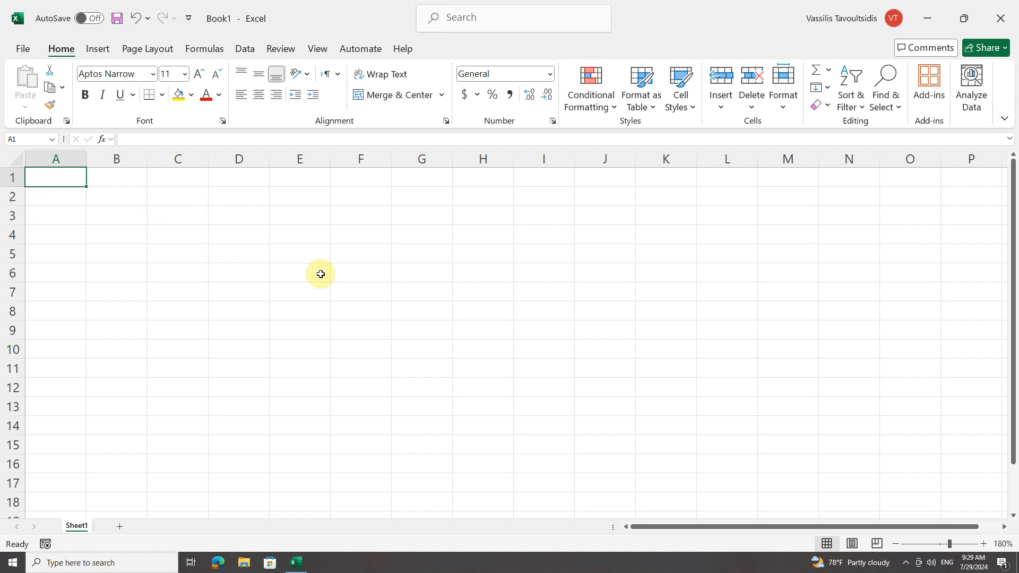
Enter the labels Date, Name and Surname in cells A1, A3 and A4.
click(68, 181)
text(Date)
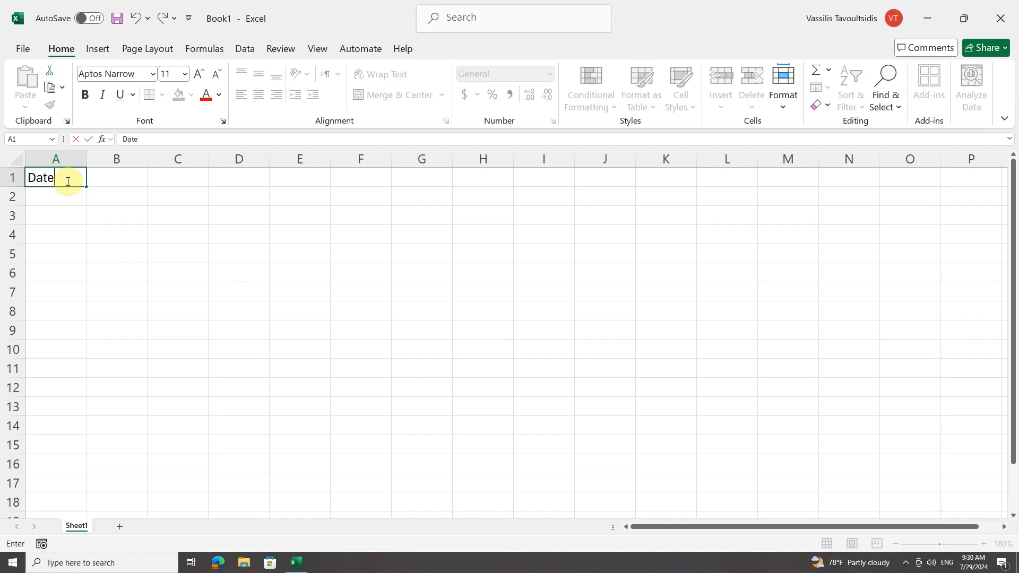
key(Return)
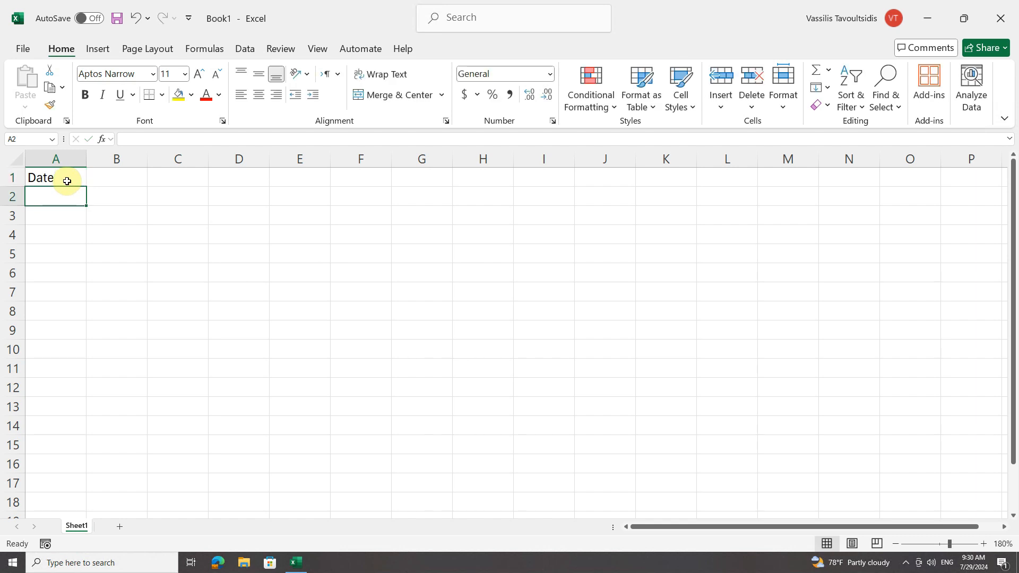
key(Down)
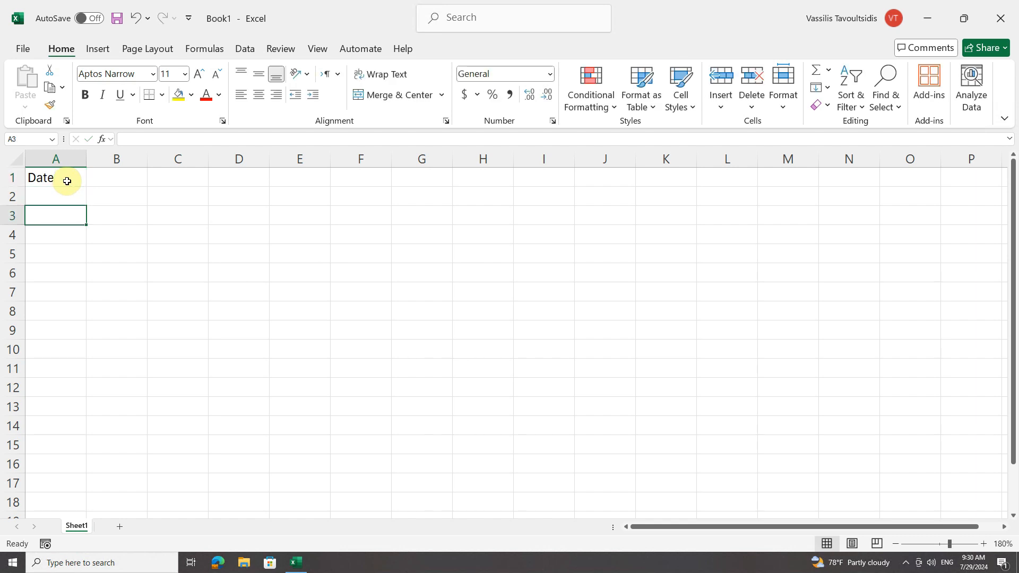
text(Name)
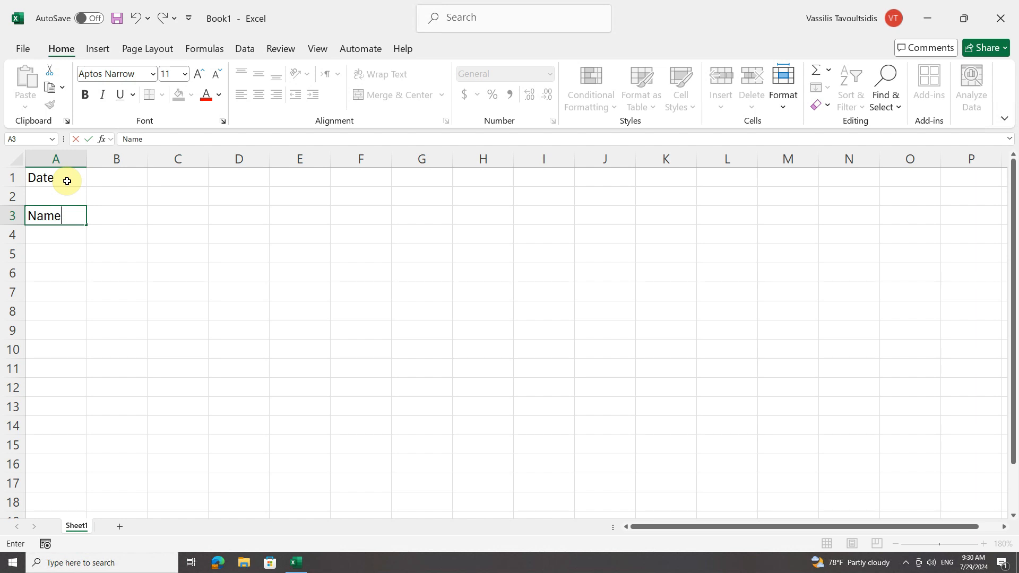
key(Return)
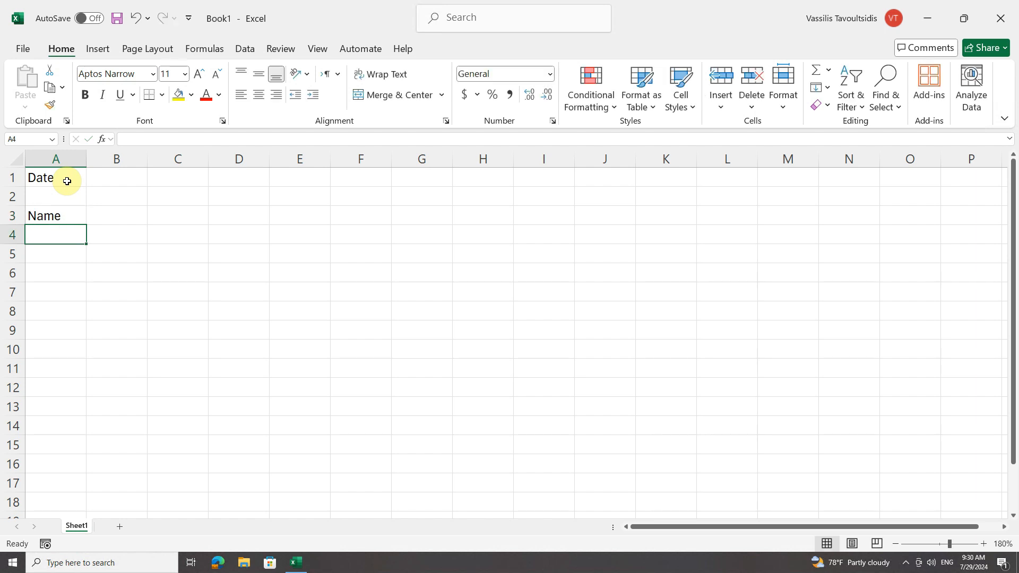
text(Surname)
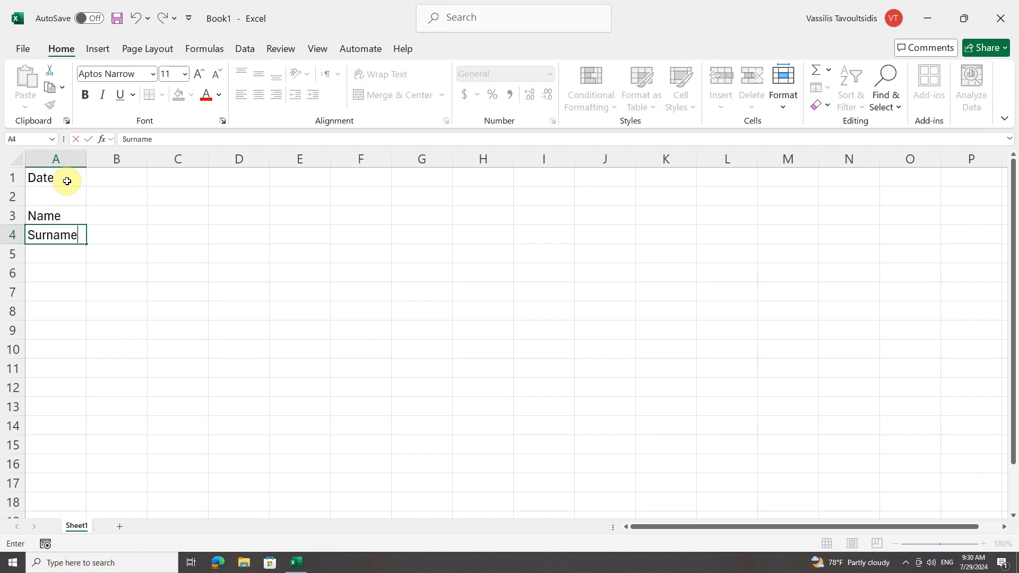
key(Return)
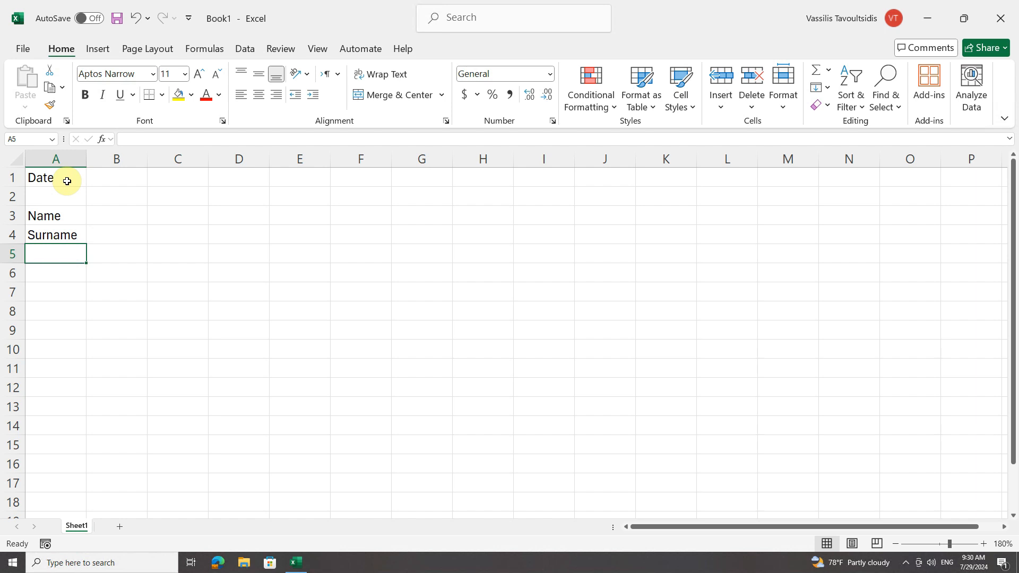
Enter the Exercises heading in A6 and Shoulder Extensions in A8.
key(Return)
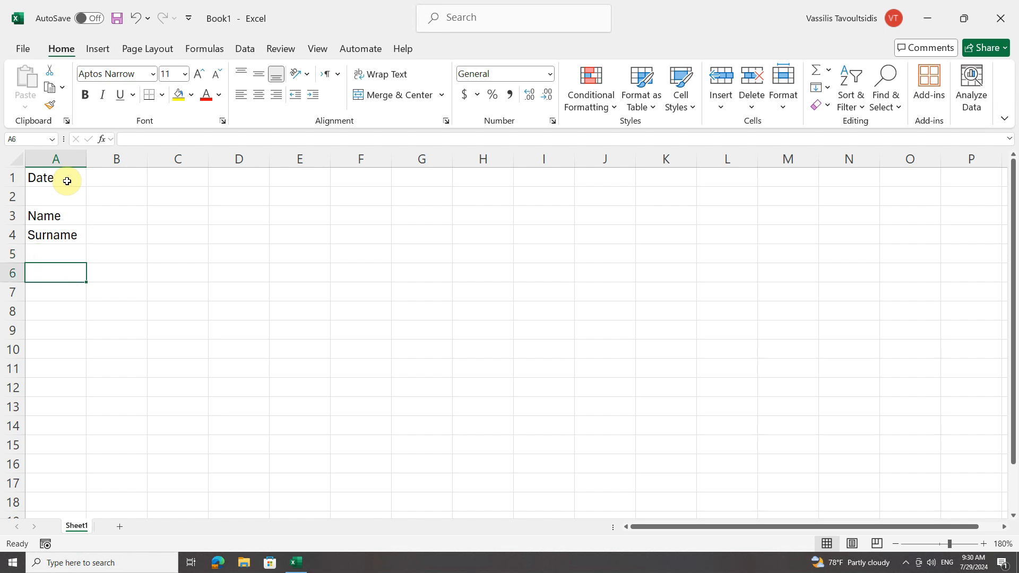
text(Exe)
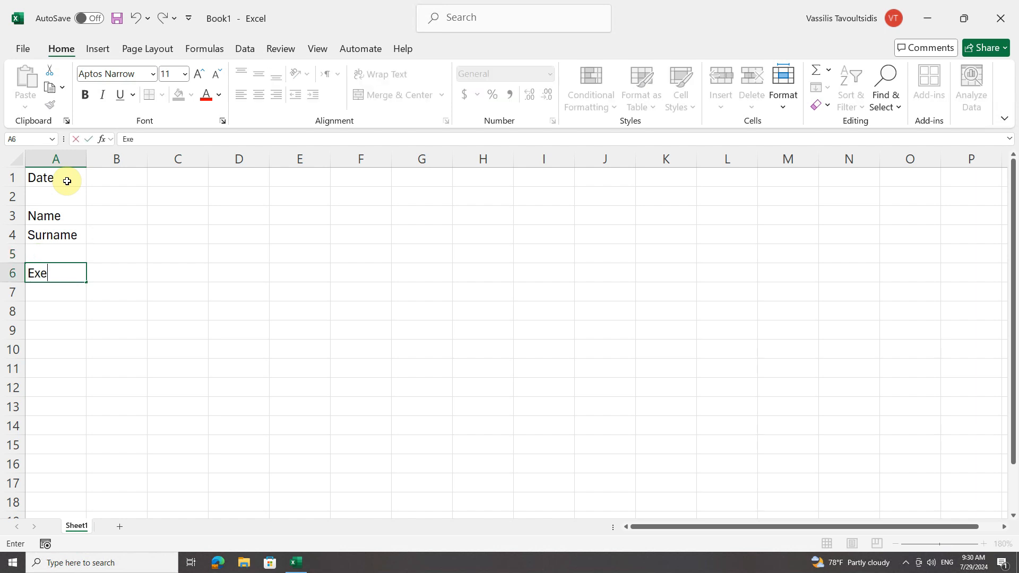
text(rcises)
key(Return)
key(Return)
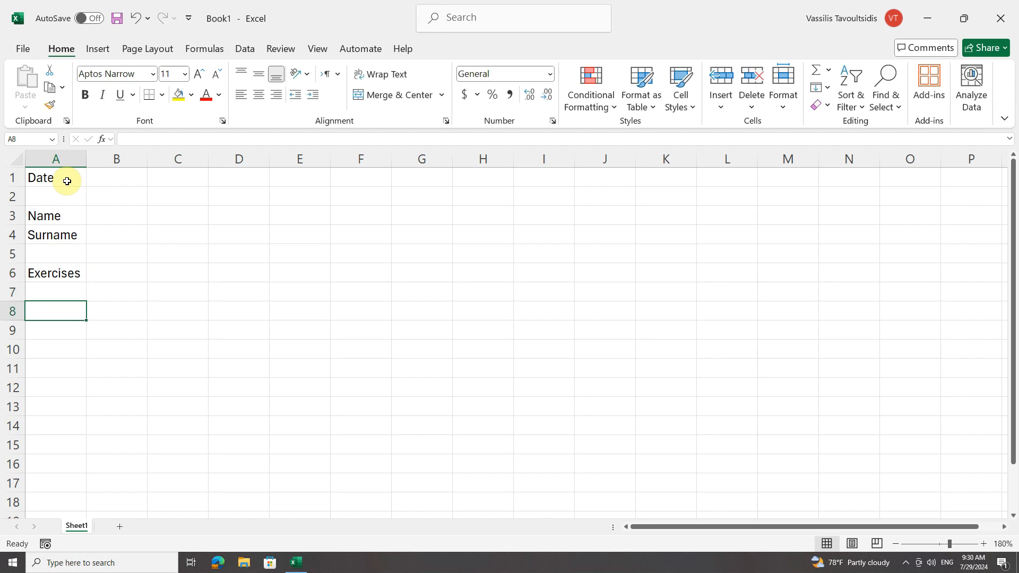
text(Shoul)
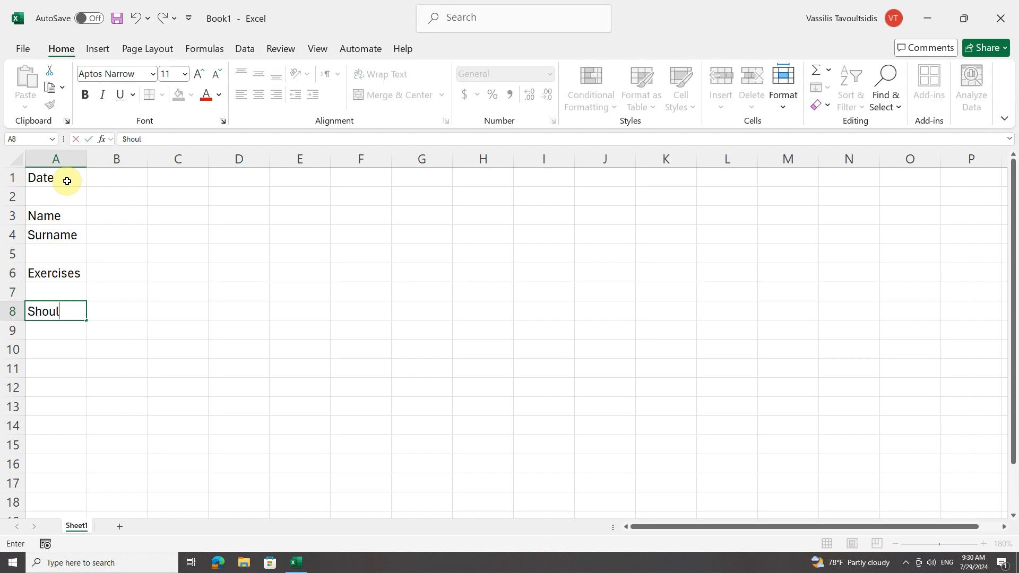
text(der Extensions)
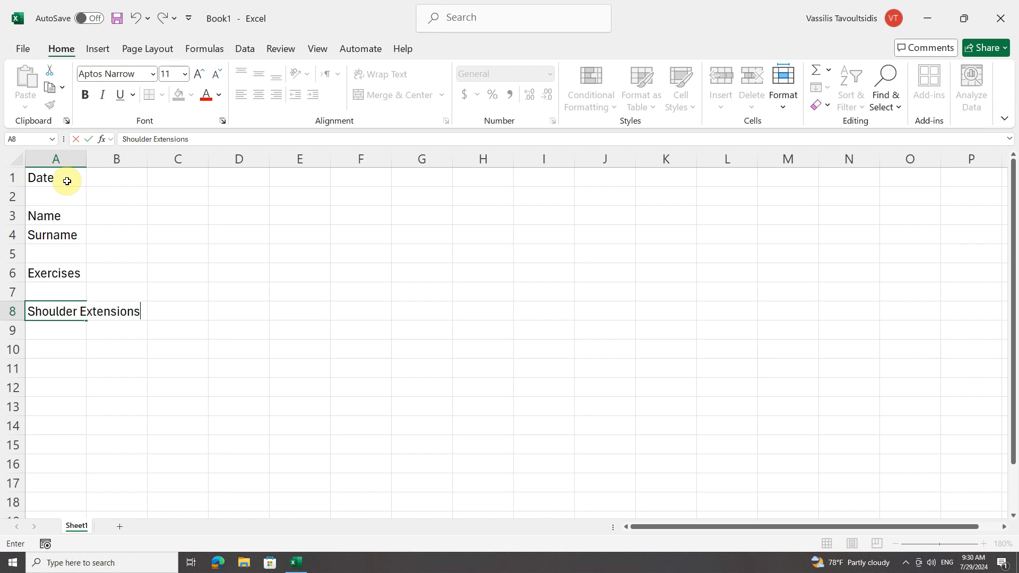
key(Return)
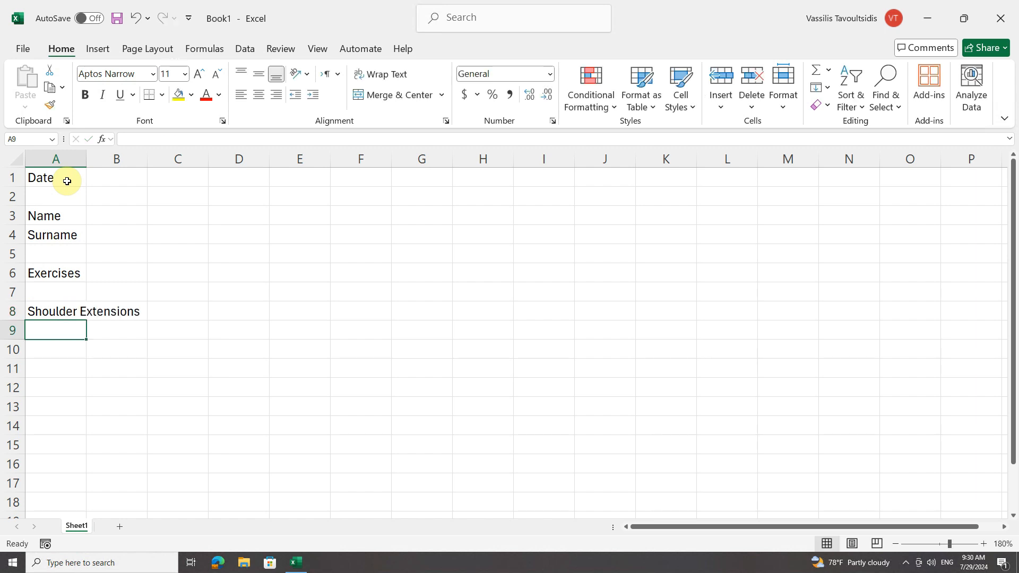
List Bicep Curls, Chest Press and Leg Press in cells A9 through A11.
text(Bice)
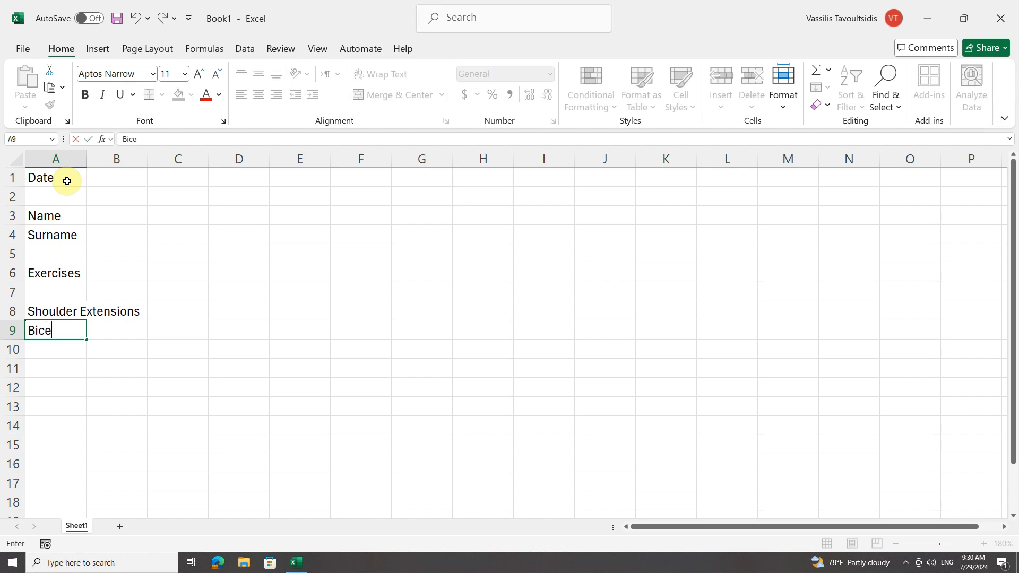
text(p Curls)
key(Return)
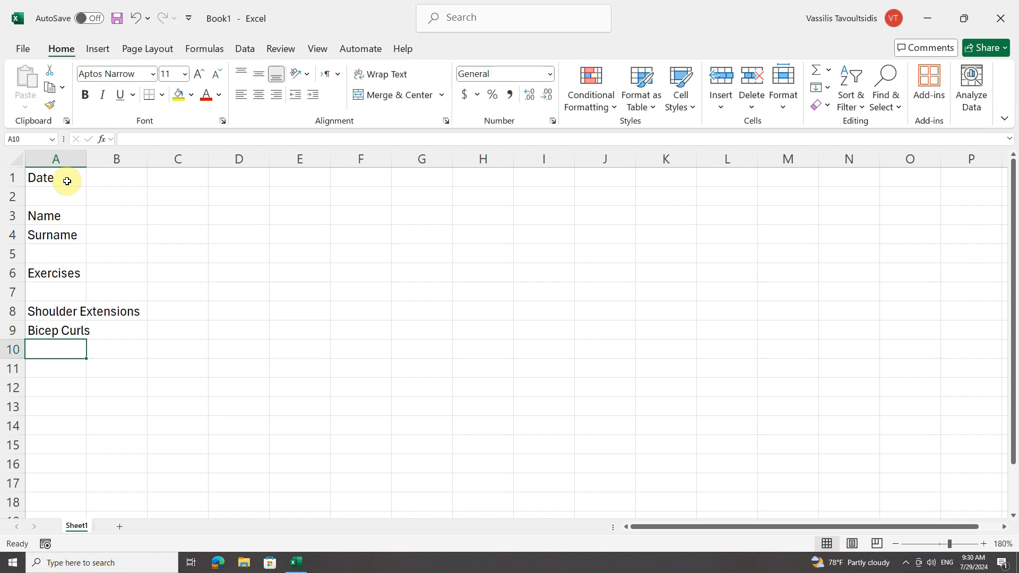
text(Chest Pre)
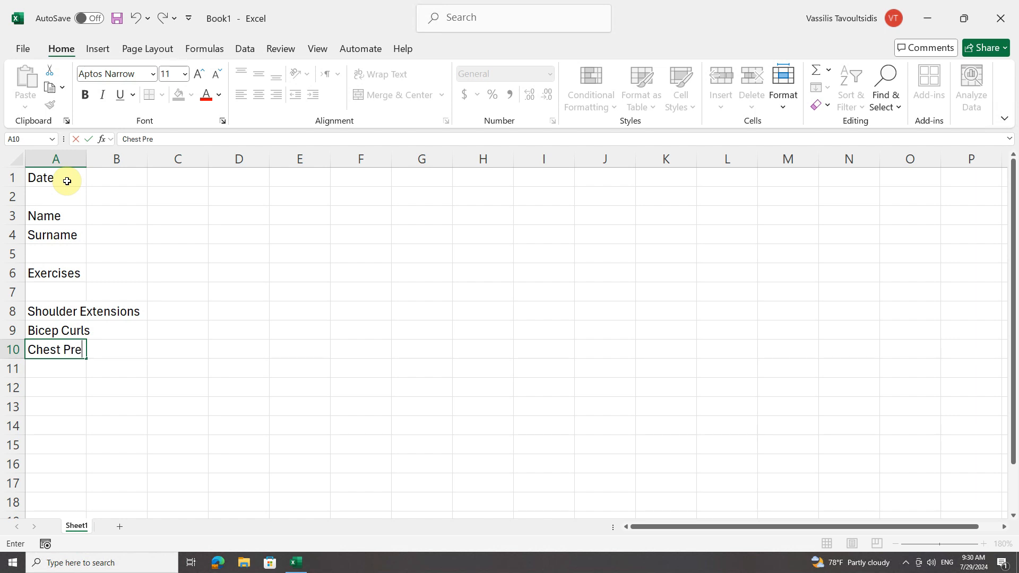
text(ss)
key(Return)
text(Leg Press)
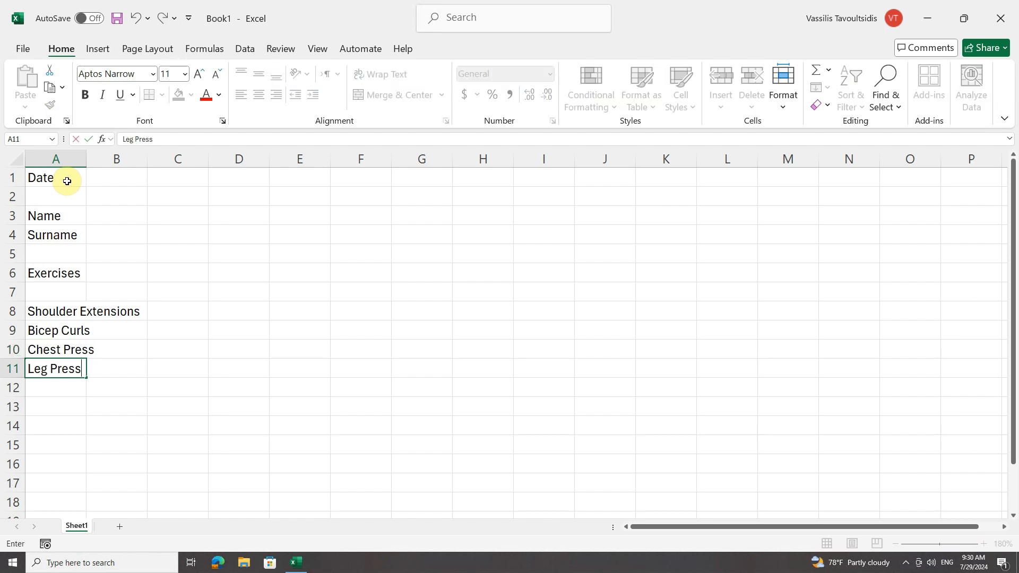
key(Return)
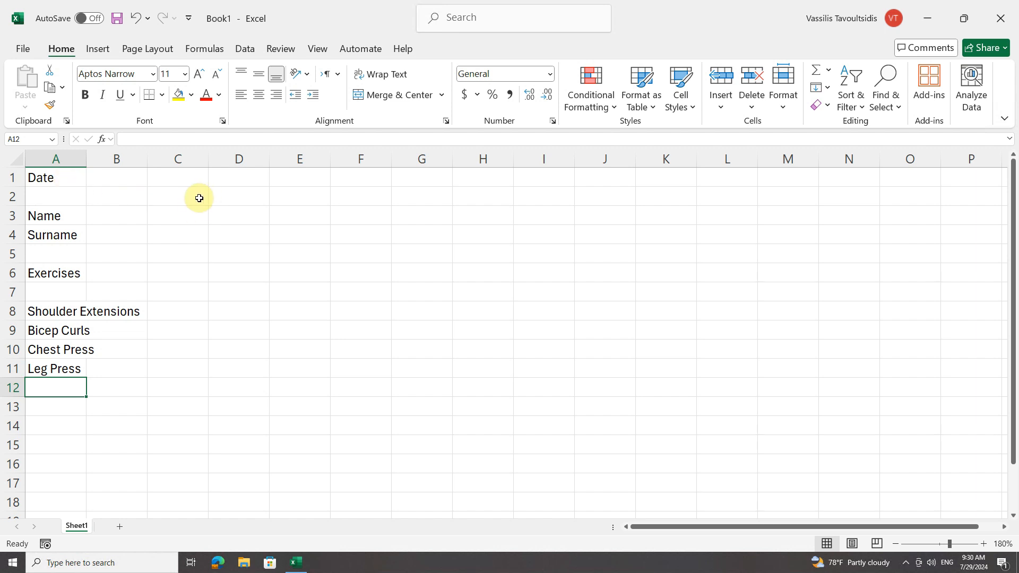
Enter the labels Age and Weight in cells C3 and C4.
click(192, 217)
text(Age)
key(Return)
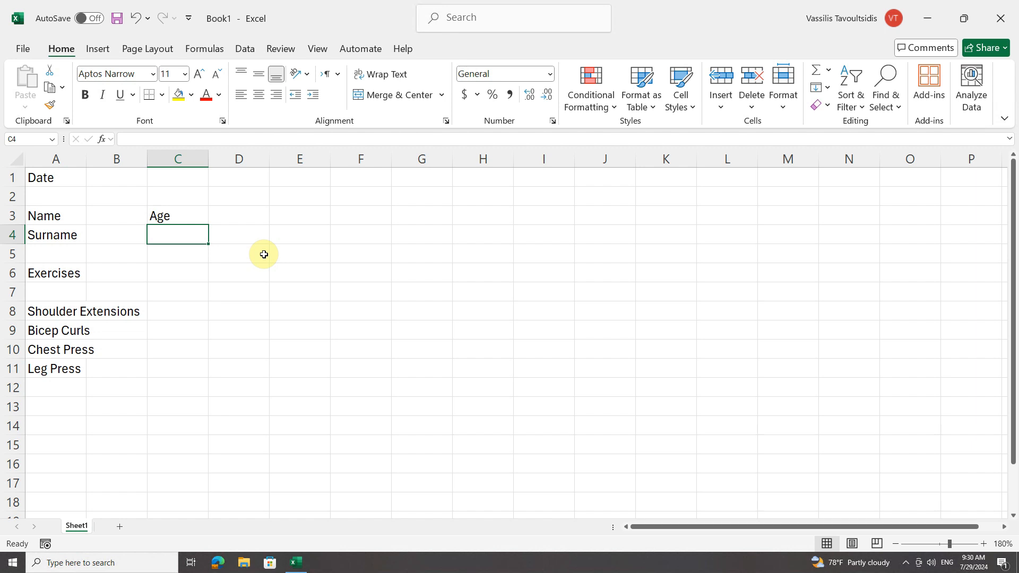
text(Weight)
key(Return)
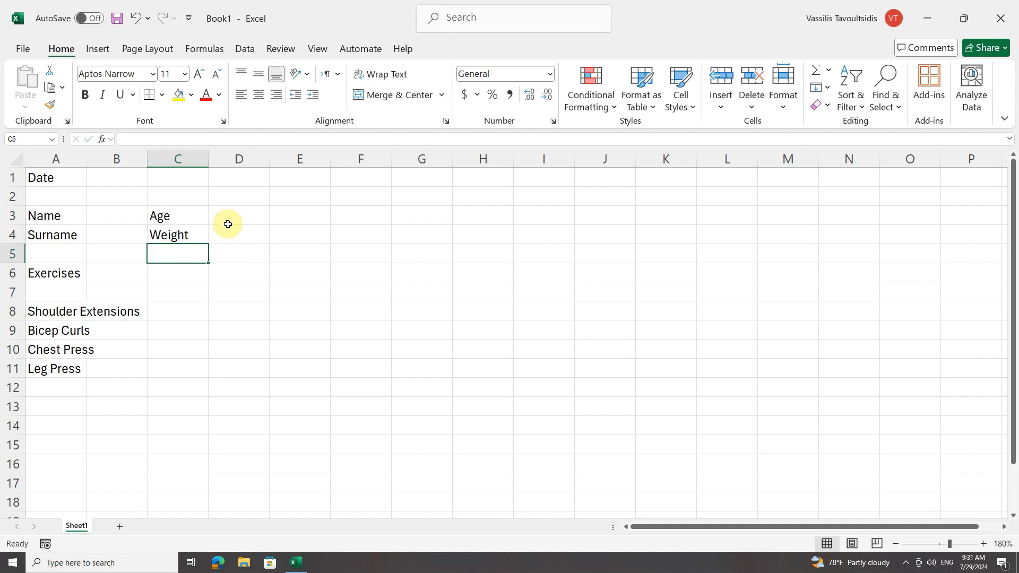
Widen column A to fit the exercise names.
drag(87, 162, 145, 173)
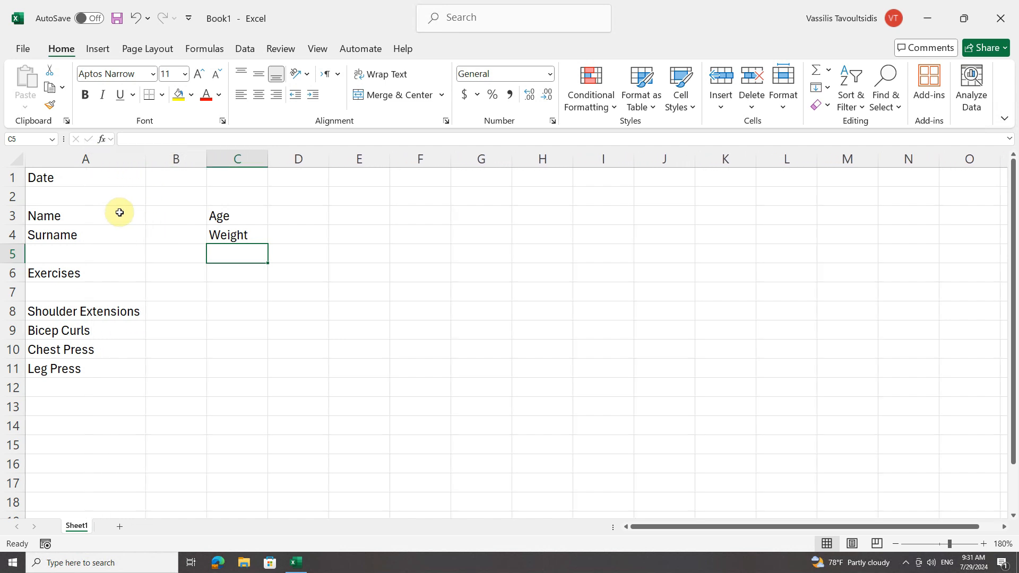
Make the Date, Name, Surname, Age and Weight labels bold with a blue font colour.
click(61, 179)
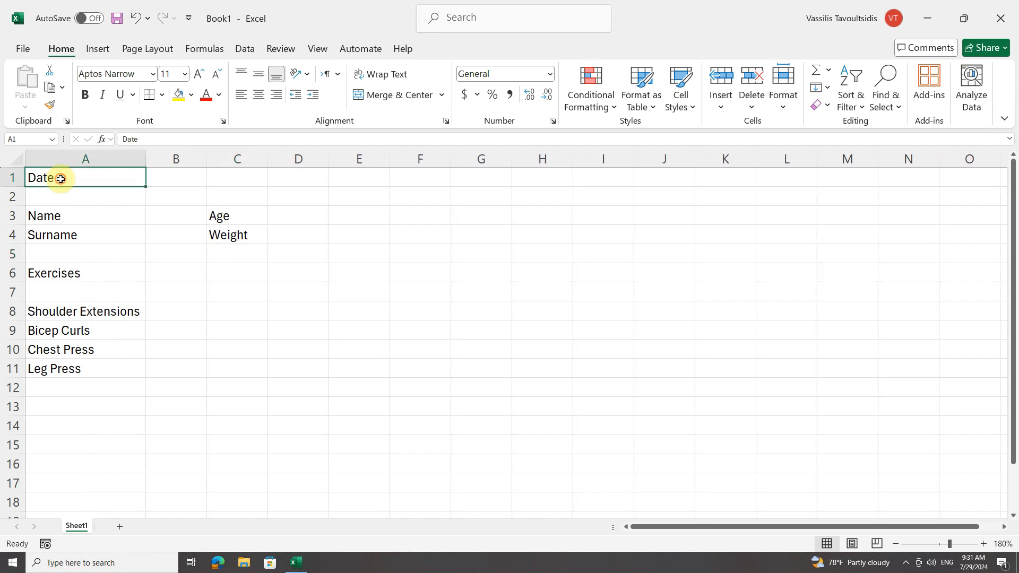
ctrl+click(60, 216)
ctrl+click(78, 240)
ctrl+click(215, 216)
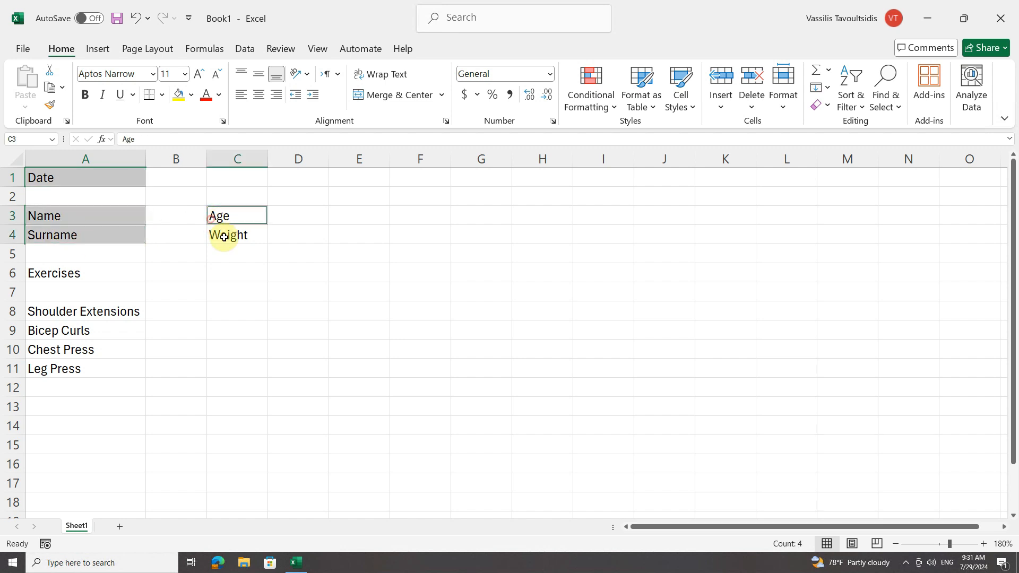
ctrl+click(235, 237)
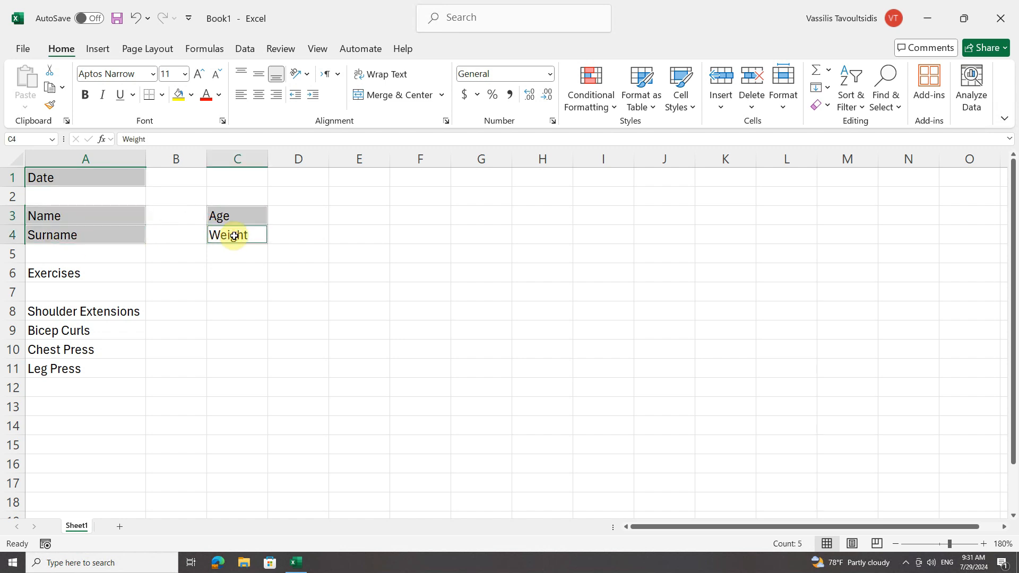
click(218, 95)
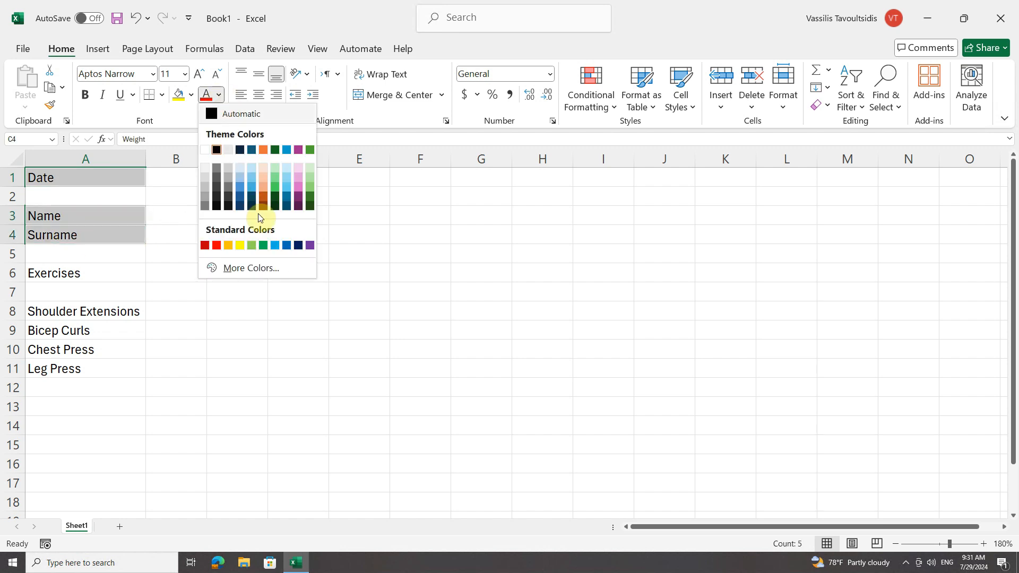
click(286, 245)
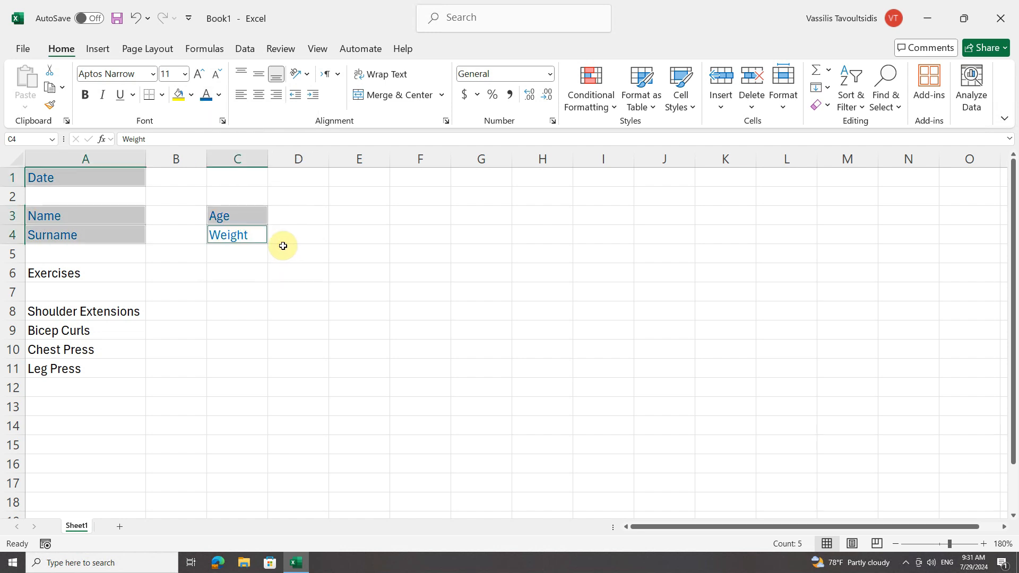
click(85, 94)
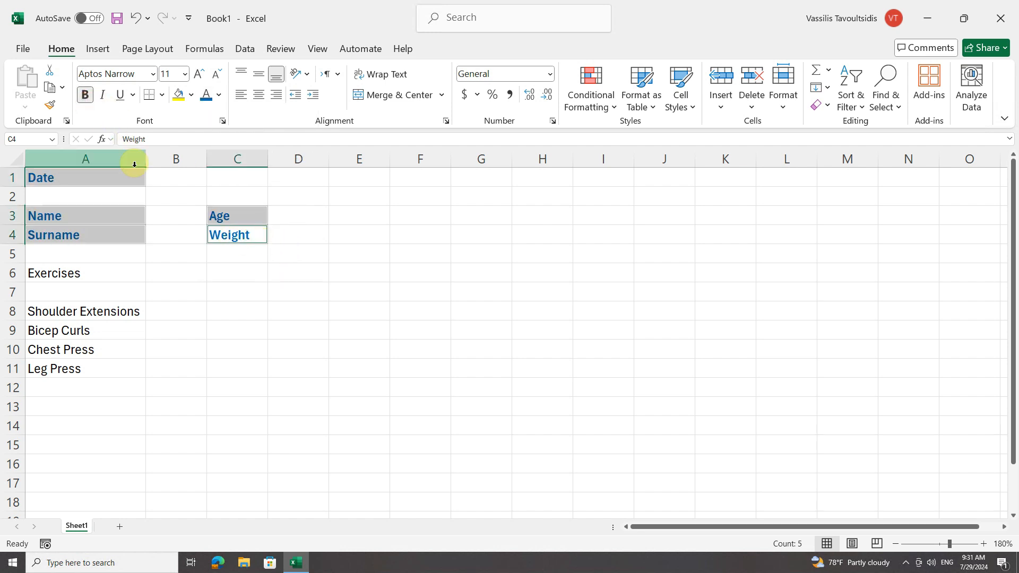
Widen column B and increase the height of row 6.
click(169, 210)
drag(207, 158, 265, 159)
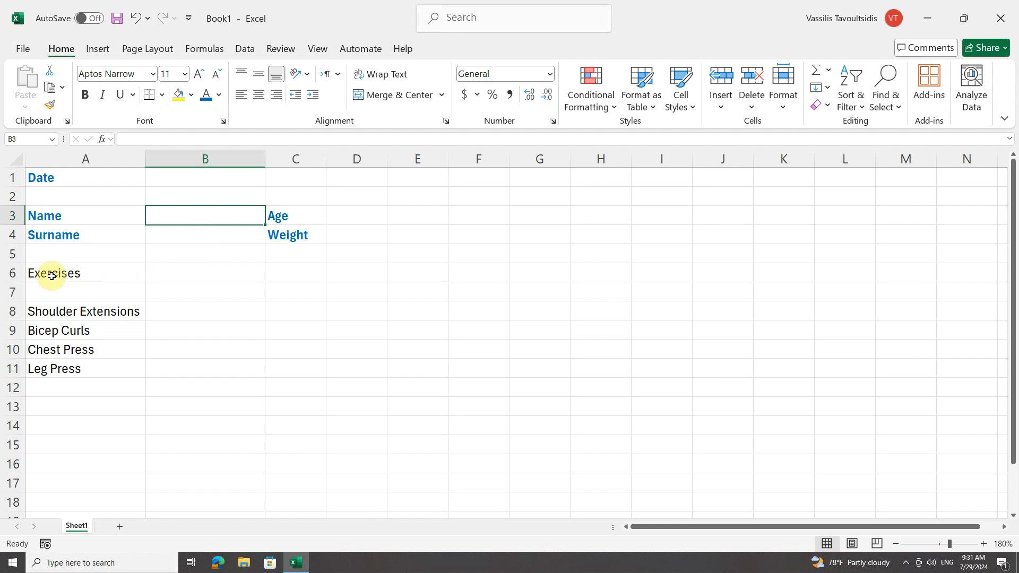
drag(13, 283, 14, 297)
Fill the whole of row 6 with blue and set its font colour to white.
click(11, 278)
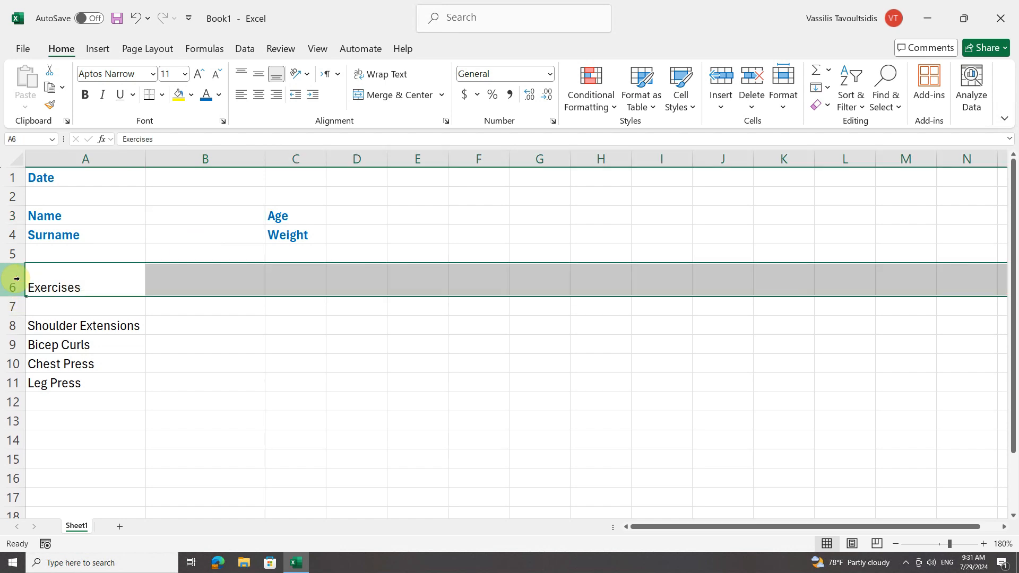
click(193, 97)
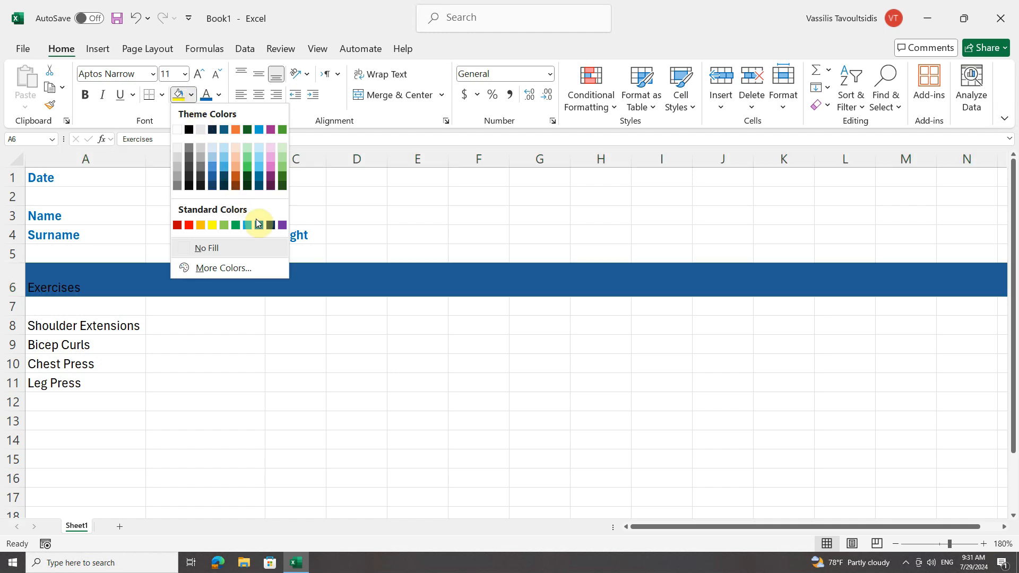
click(260, 225)
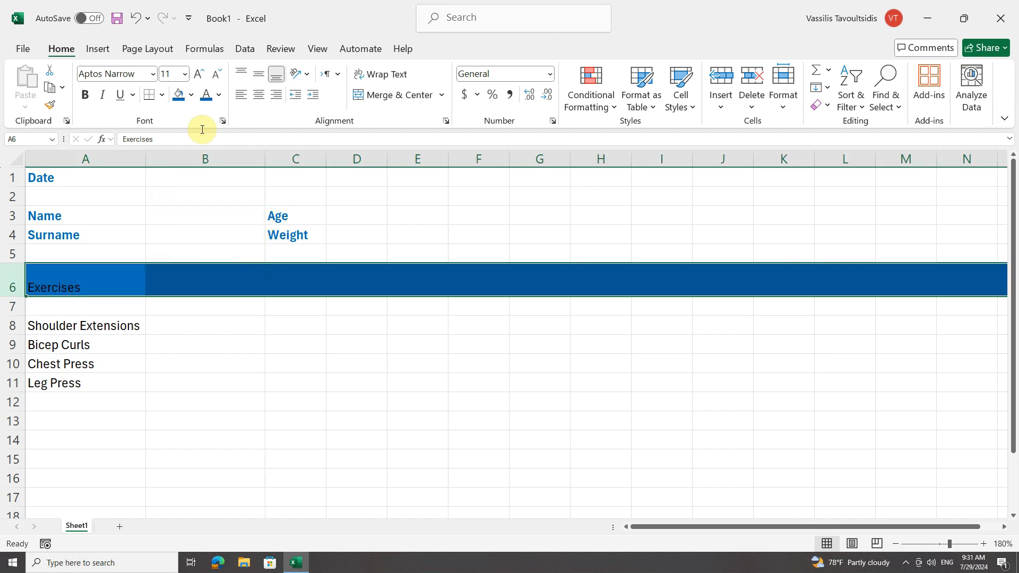
click(218, 94)
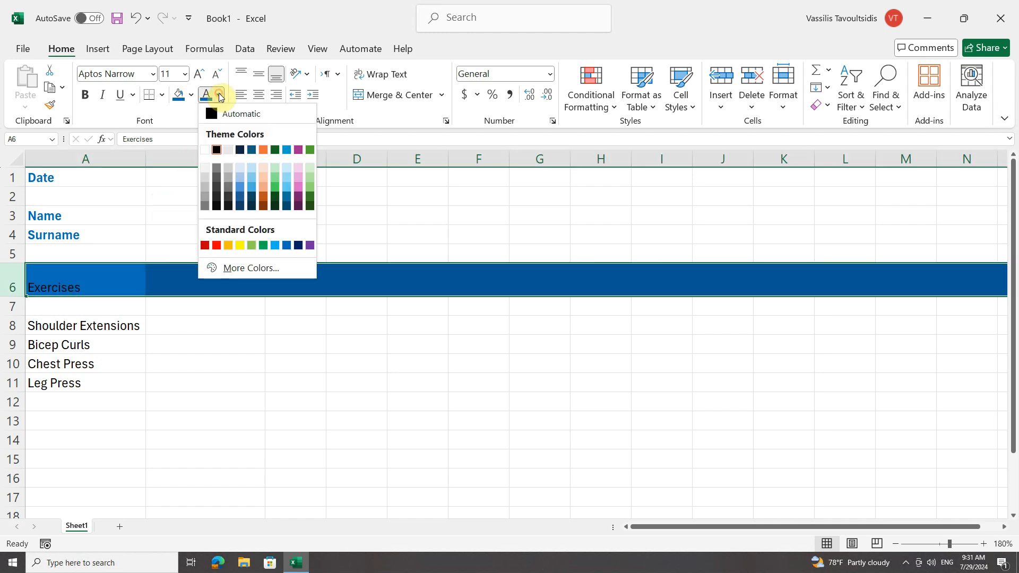
click(204, 150)
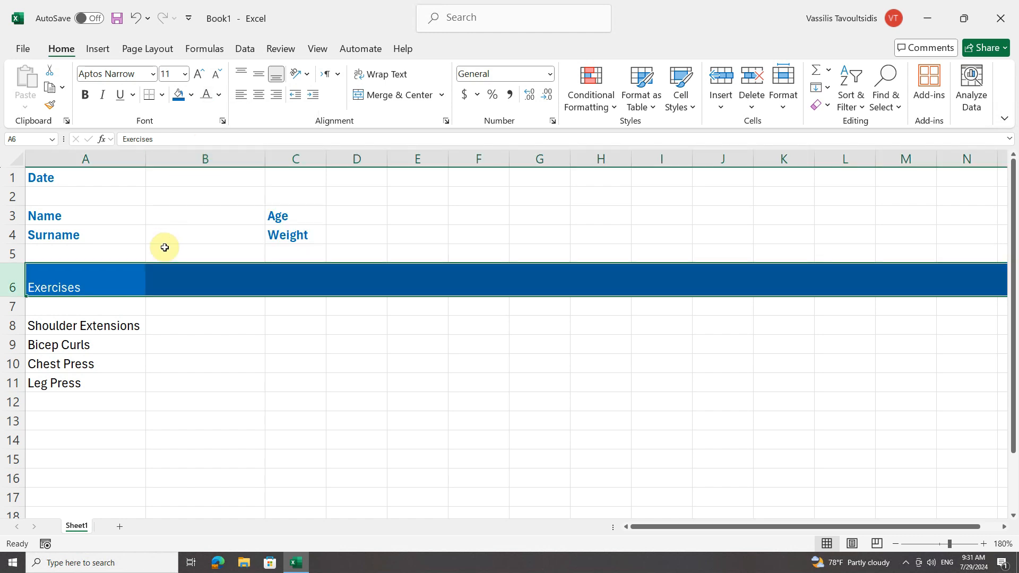
Make the Exercises heading bold and vertically centred in its row.
click(85, 96)
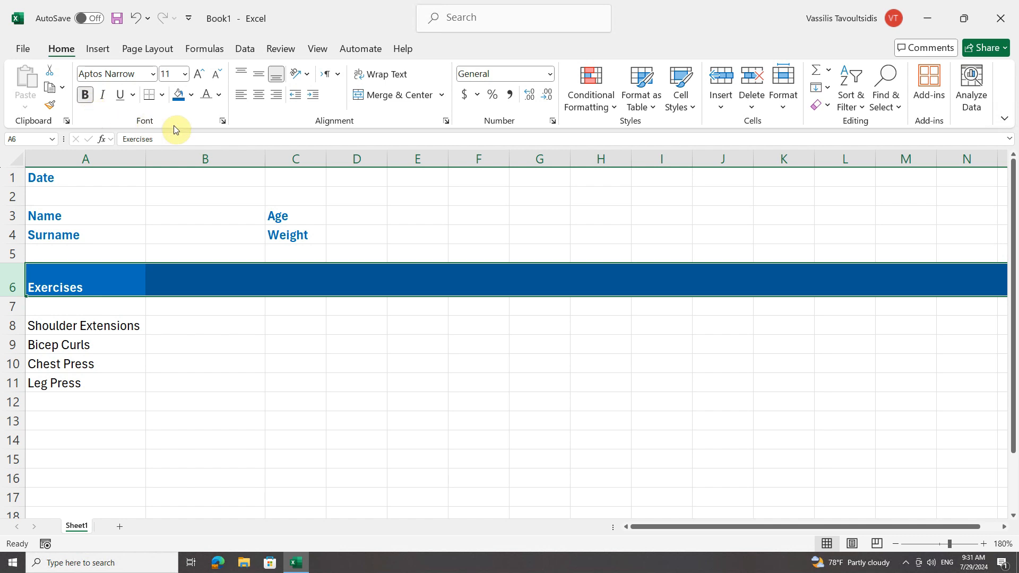
click(260, 80)
click(166, 307)
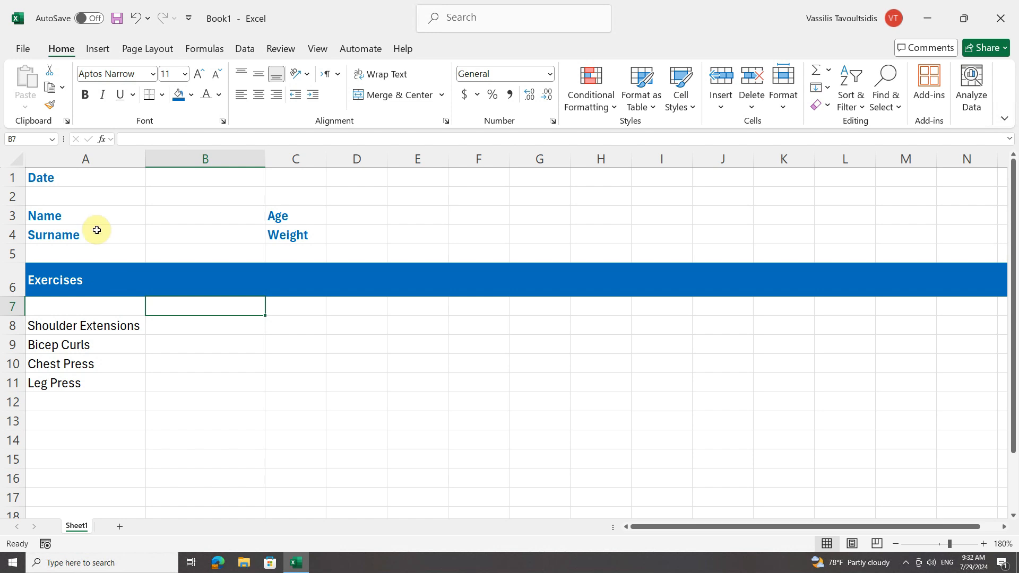
click(204, 179)
click(188, 226)
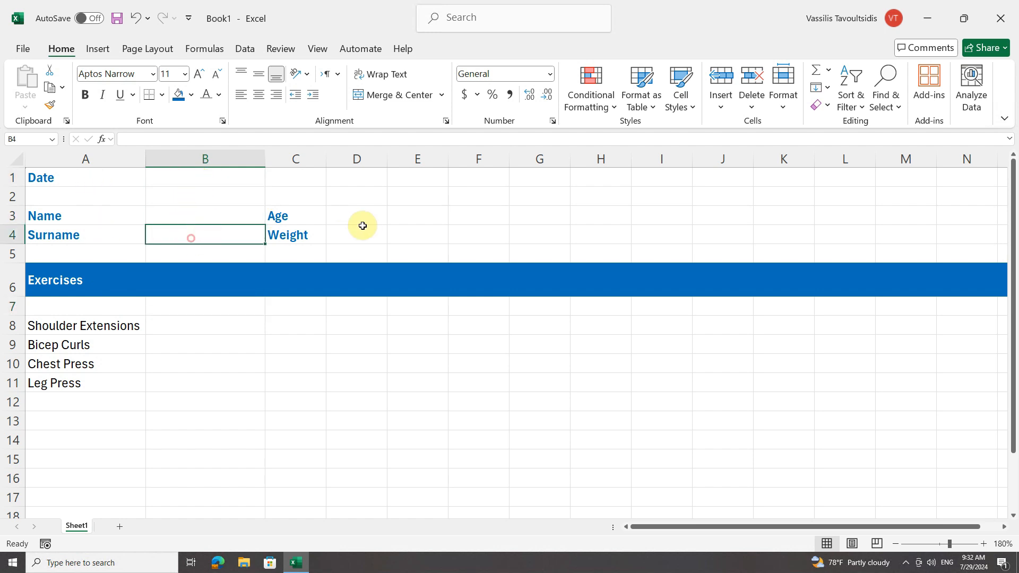
click(355, 219)
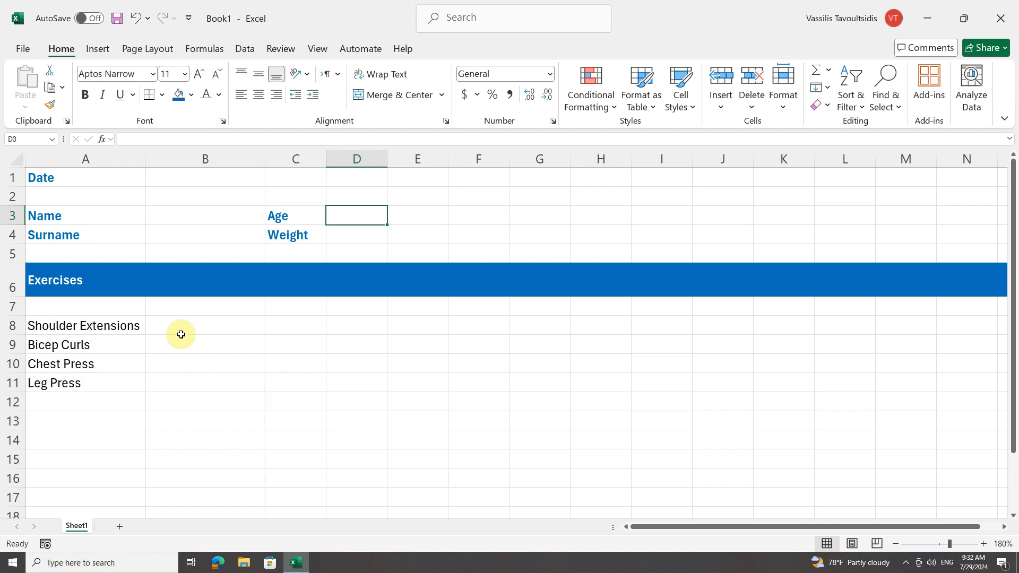
Add the column headings Reps and Kilos in row 7 beside the exercise list.
click(178, 307)
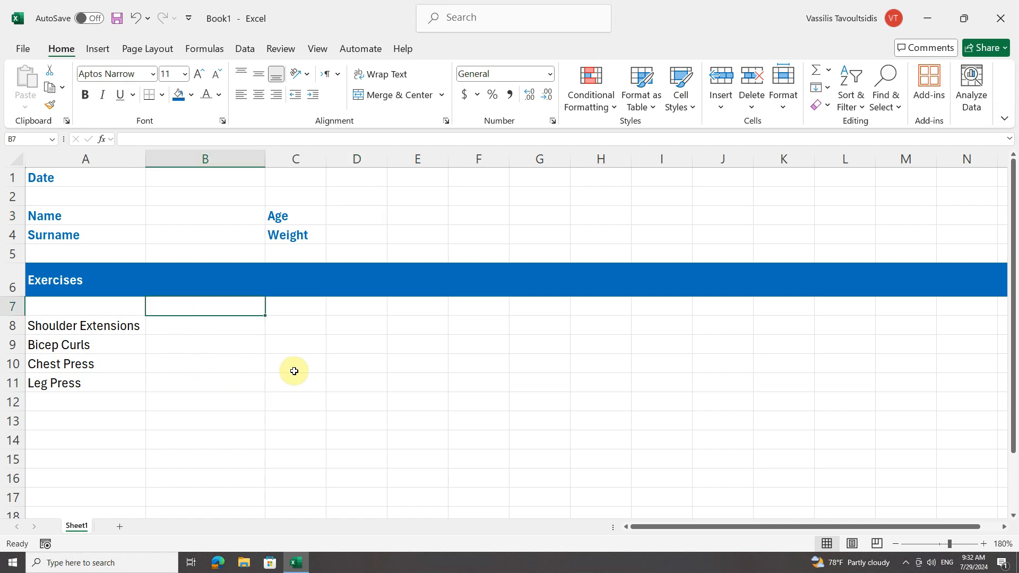
text(Reps)
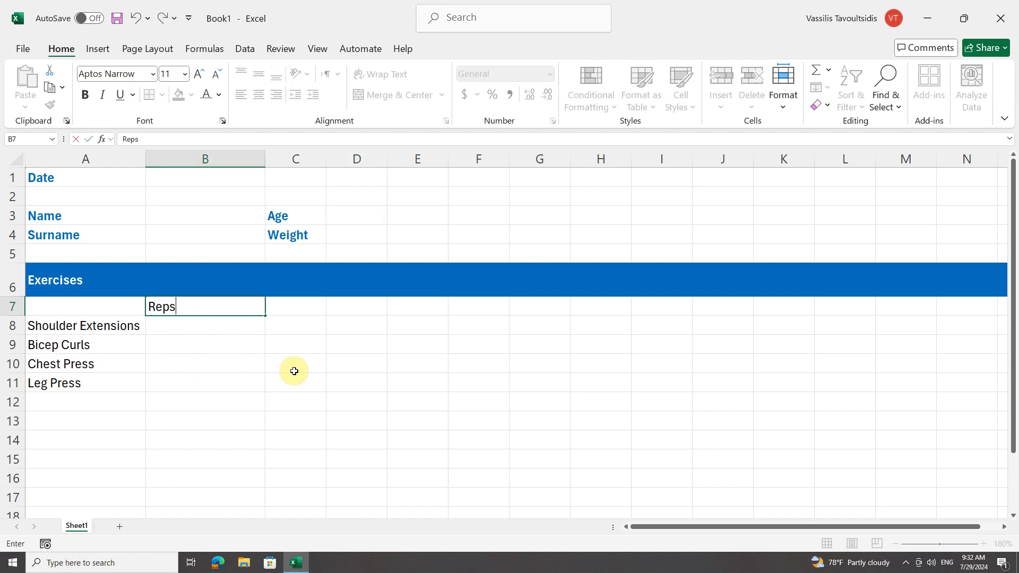
key(Tab)
text(K)
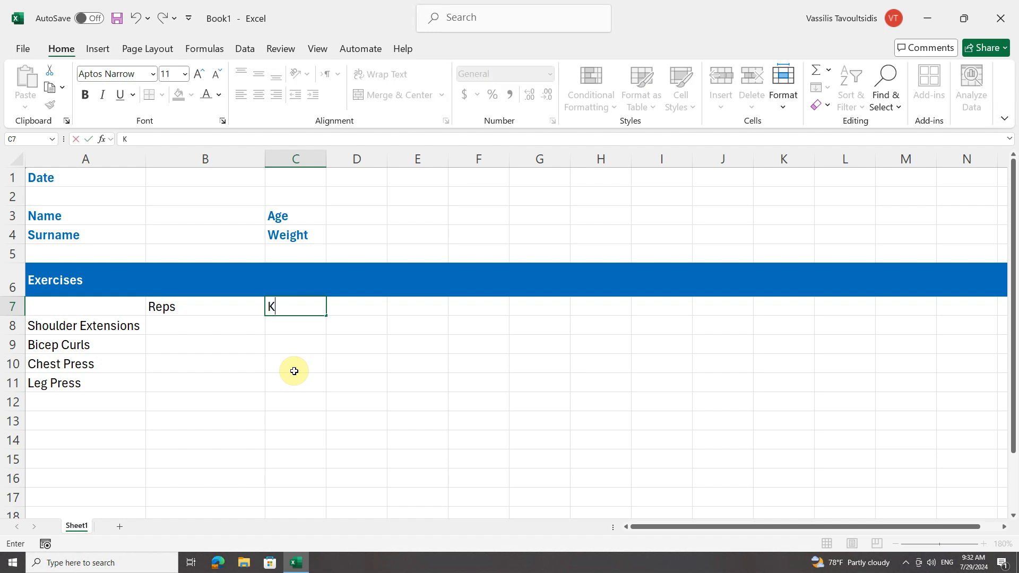
text(ilos)
key(Return)
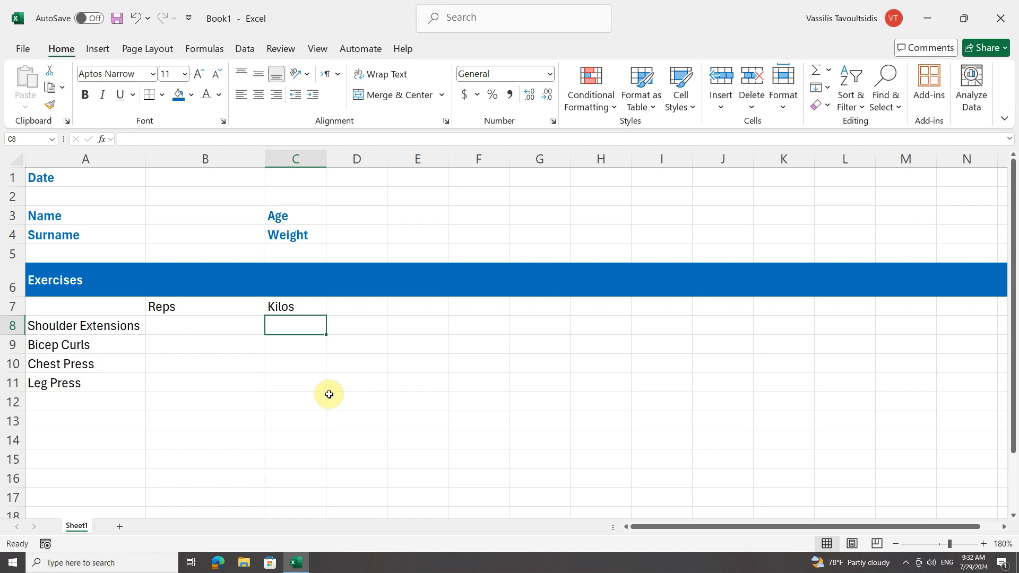
Open the Save As dialog for the workbook and choose the Excel Template (*.xltx) file type.
click(20, 49)
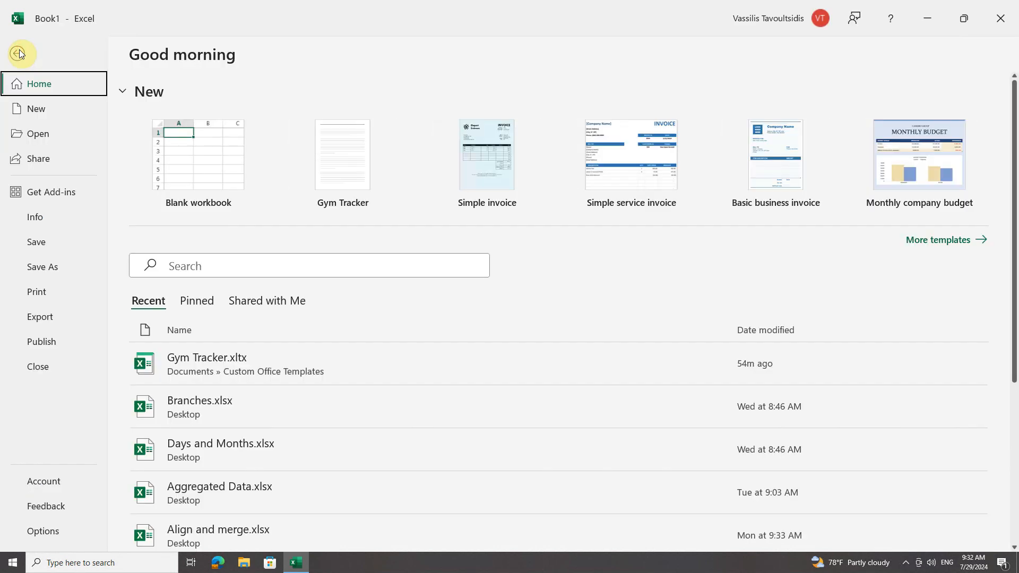
click(43, 269)
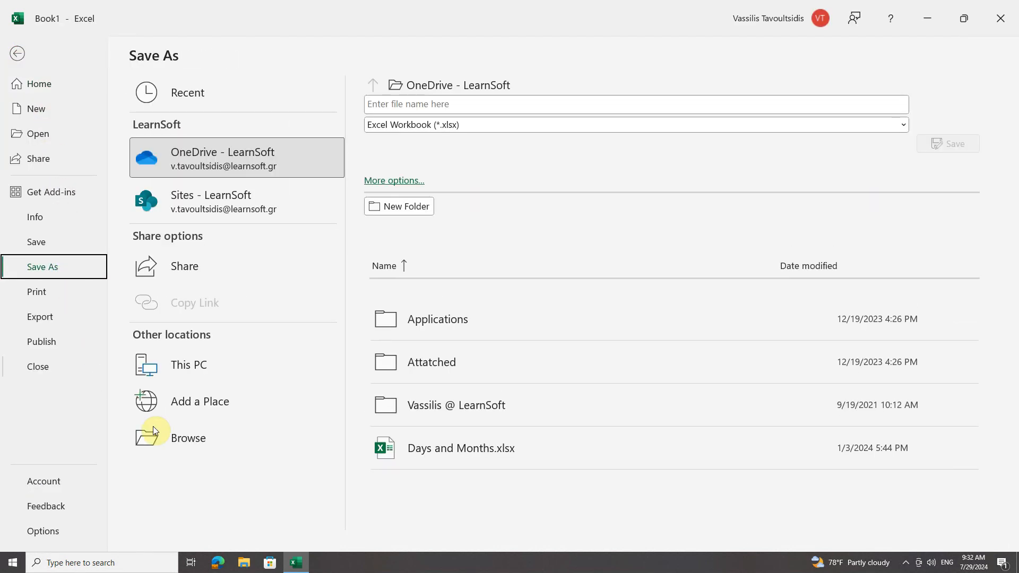
click(194, 436)
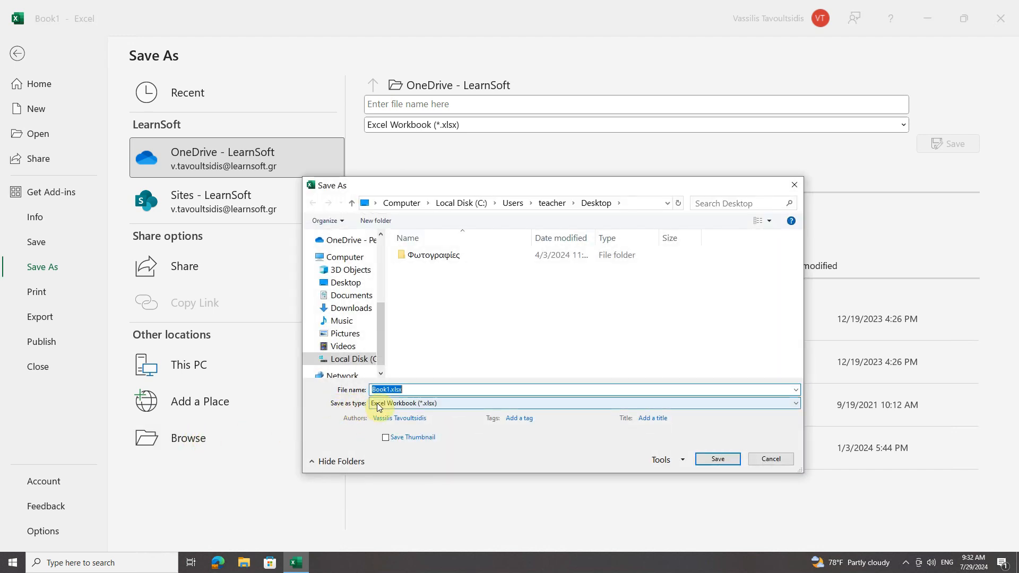
click(400, 403)
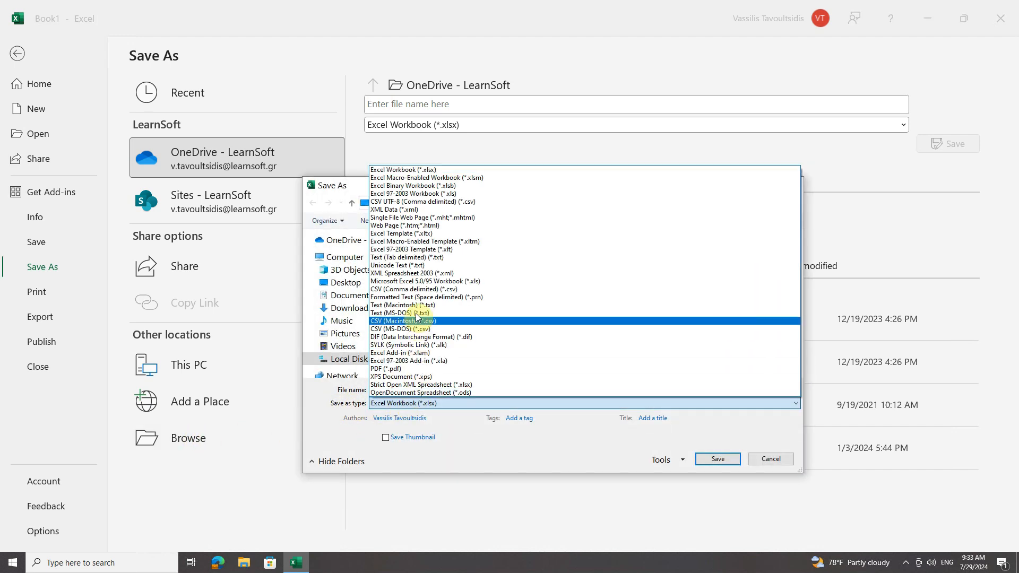
click(437, 235)
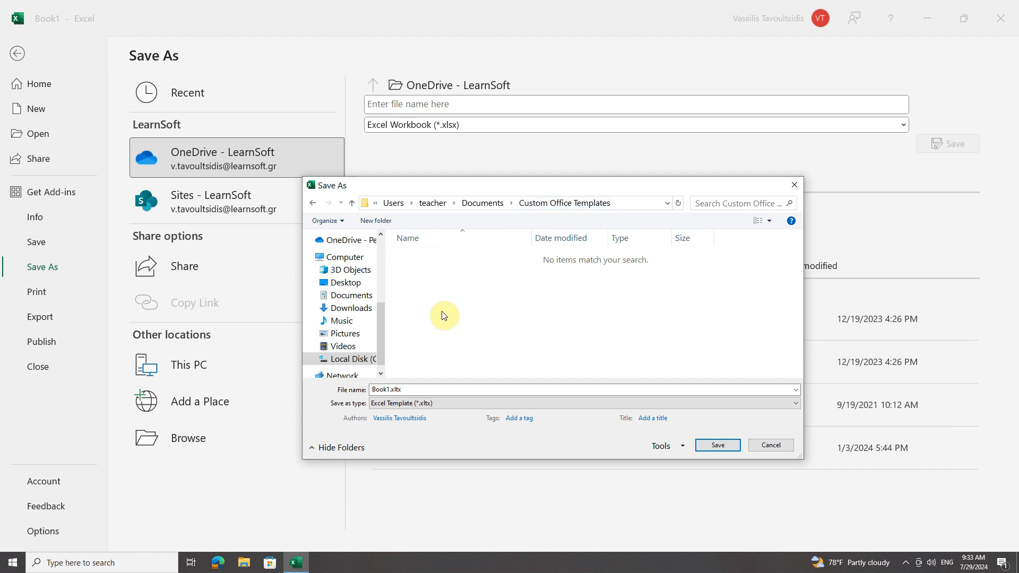
Name the template Gym Tracker and save it in the Custom Office Templates folder.
double_click(417, 390)
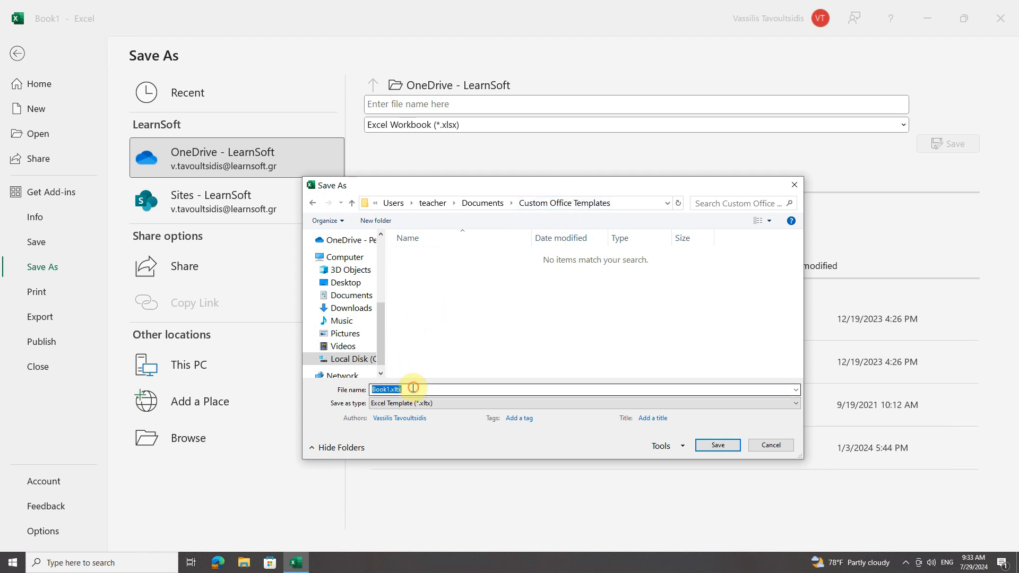
text(Gym Tracker)
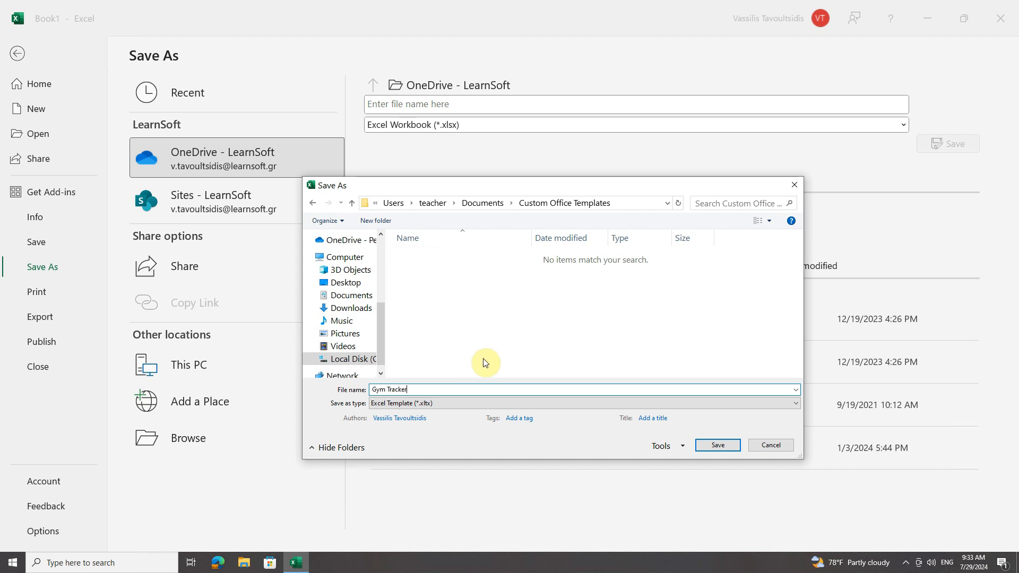
click(375, 203)
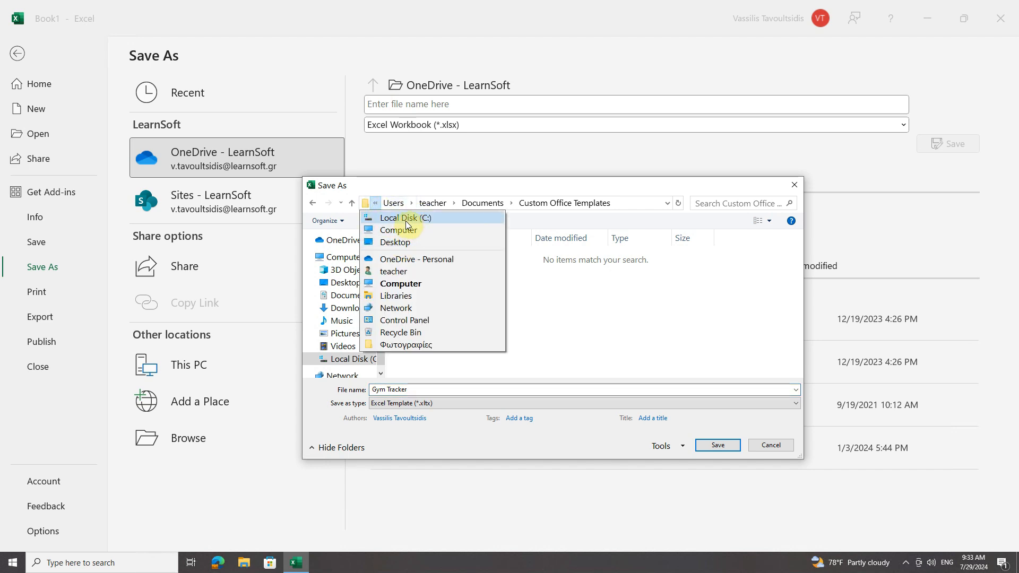
click(374, 202)
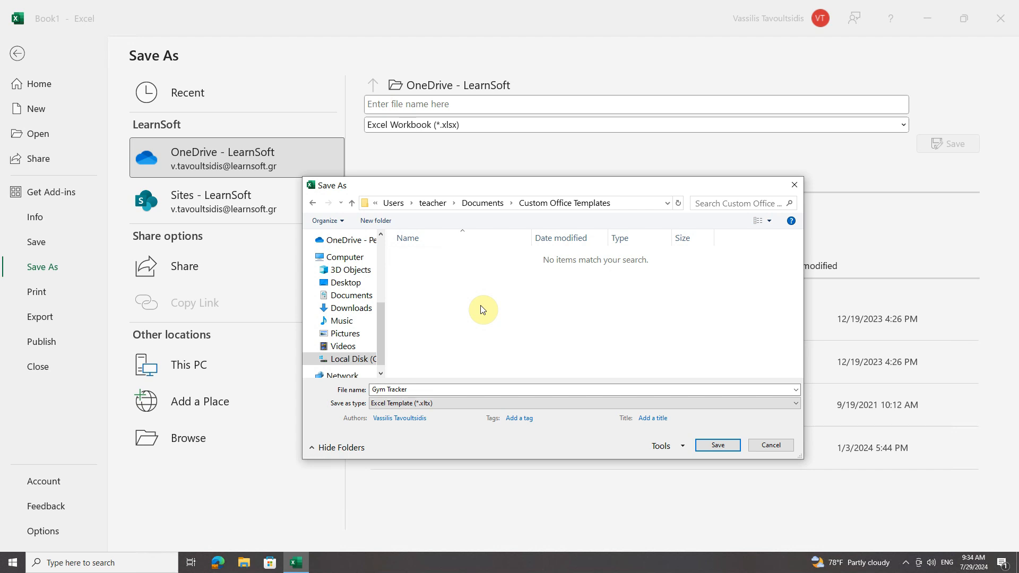
click(716, 444)
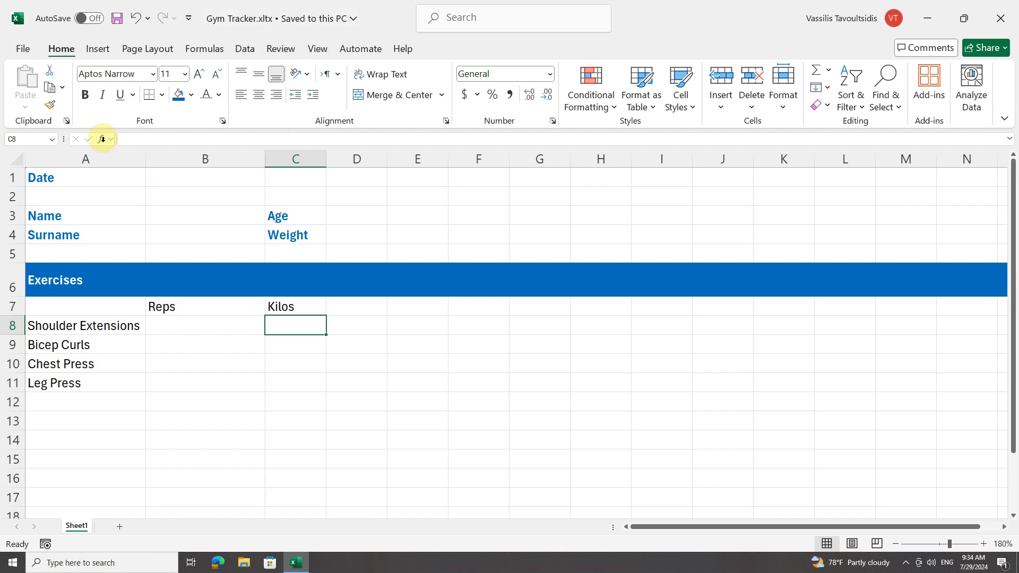
Close the template and create a new workbook from the personal Gym Tracker template.
click(23, 49)
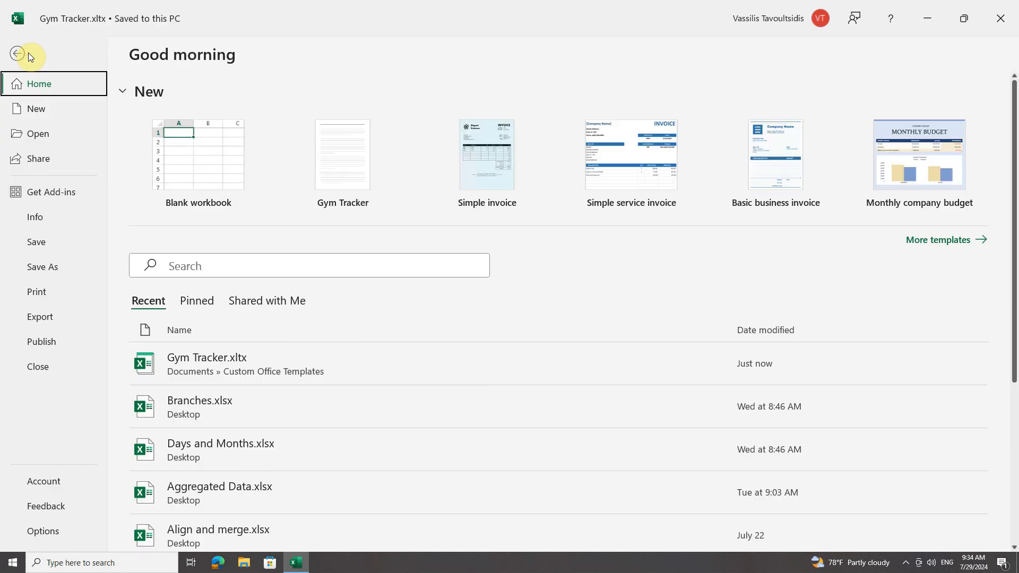
click(46, 368)
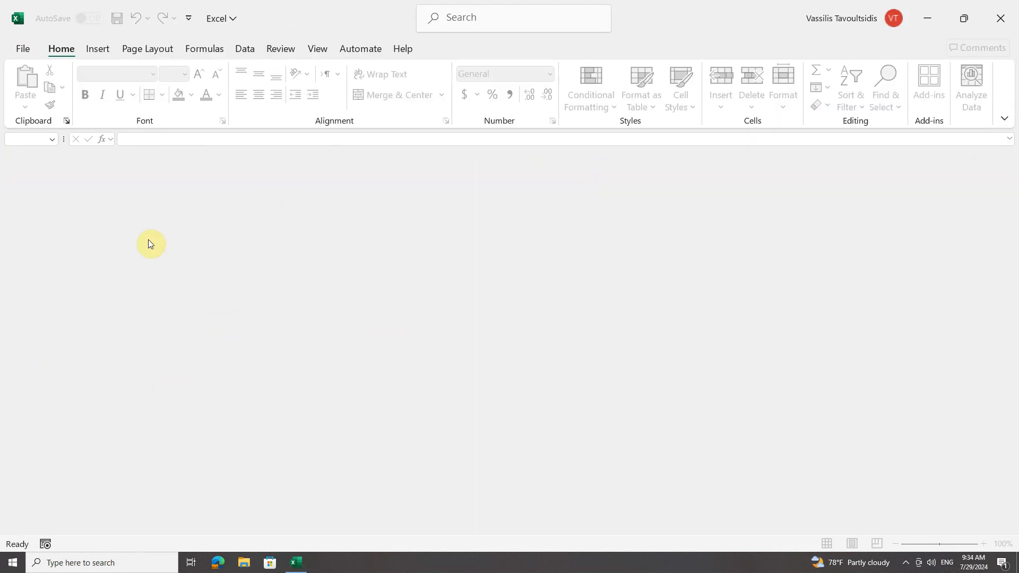
click(19, 47)
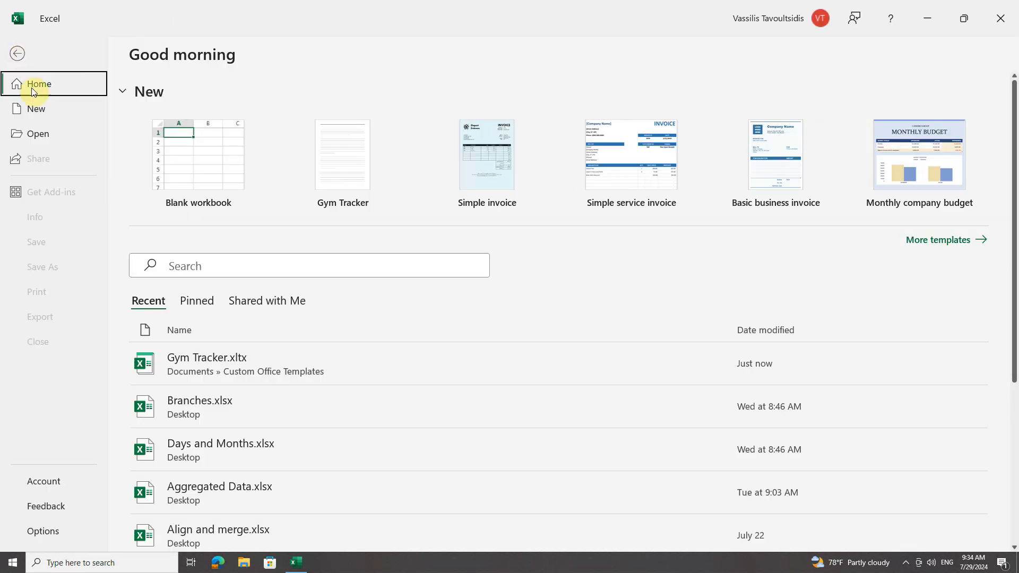
click(40, 108)
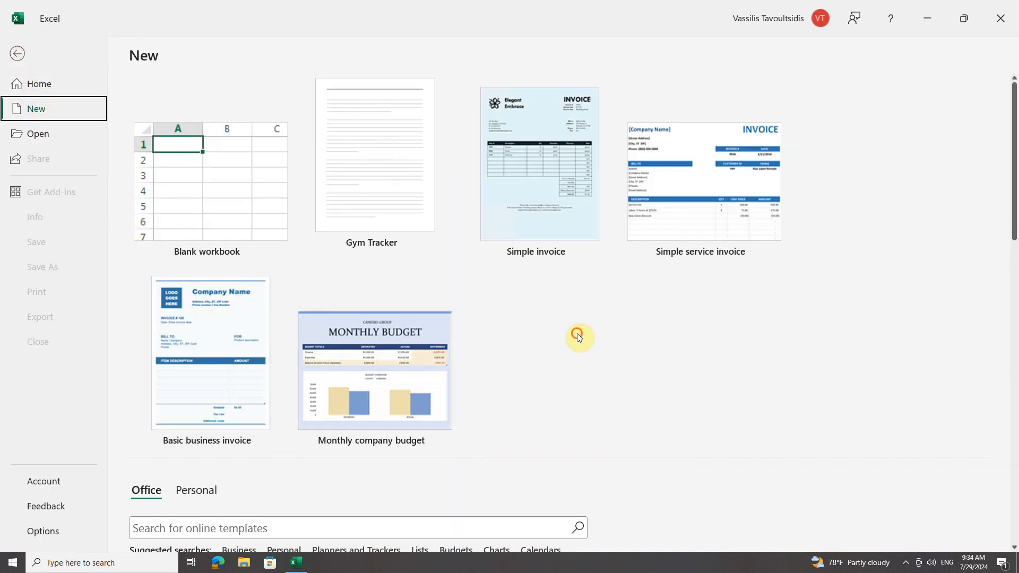
scroll(547, 351, down, 2)
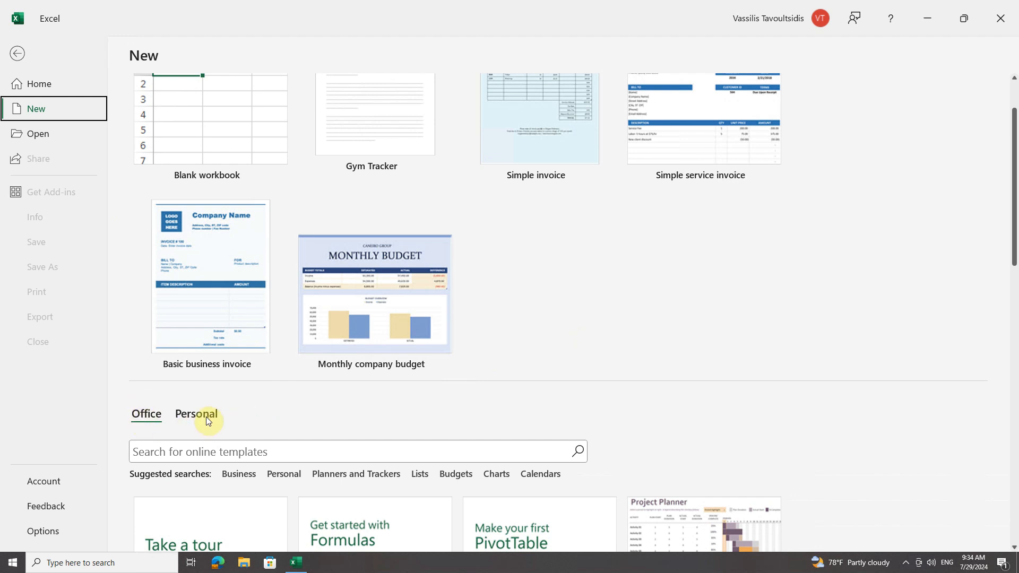
scroll(259, 366, down, 3)
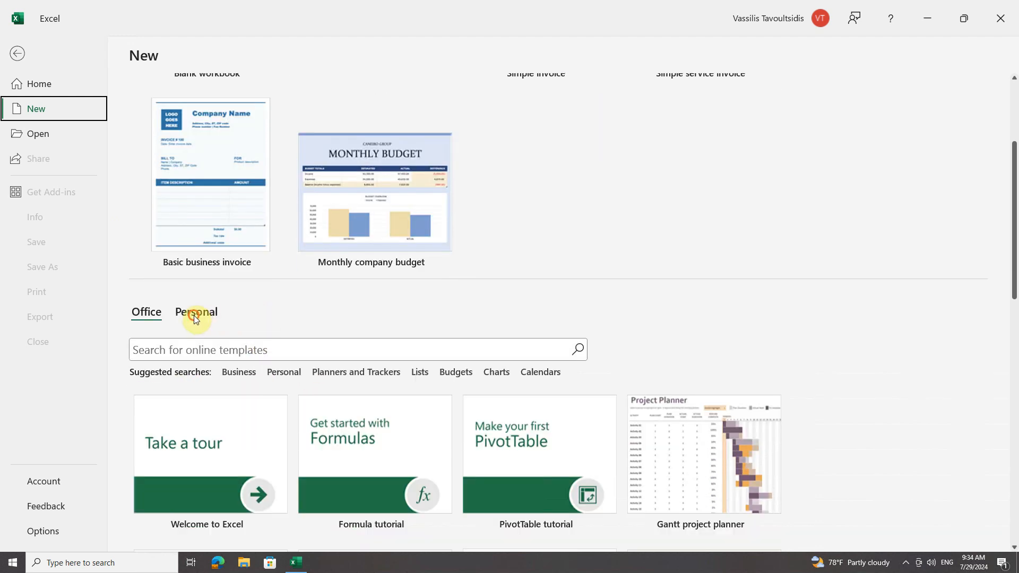
click(193, 316)
scroll(218, 348, down, 5)
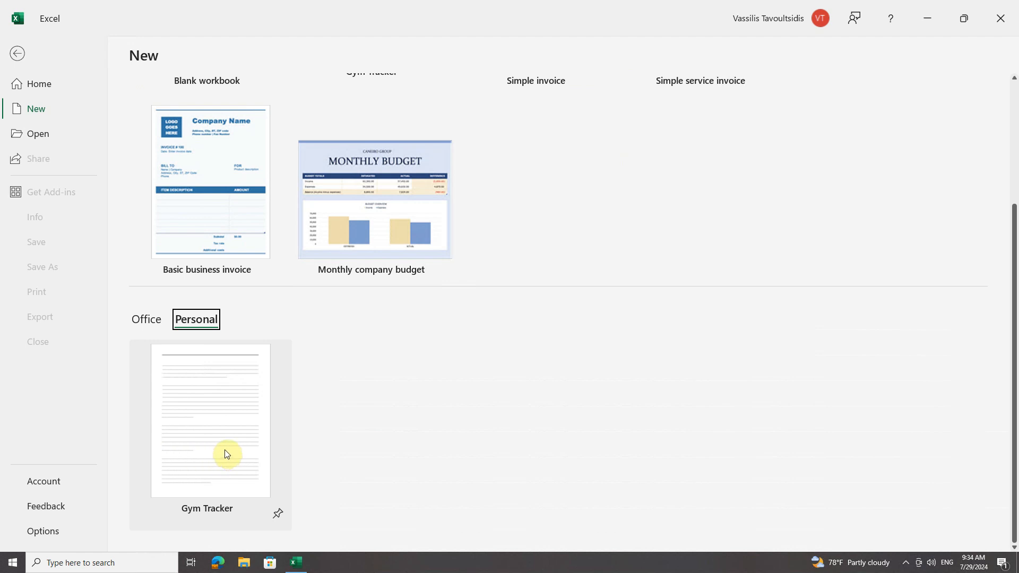
click(209, 407)
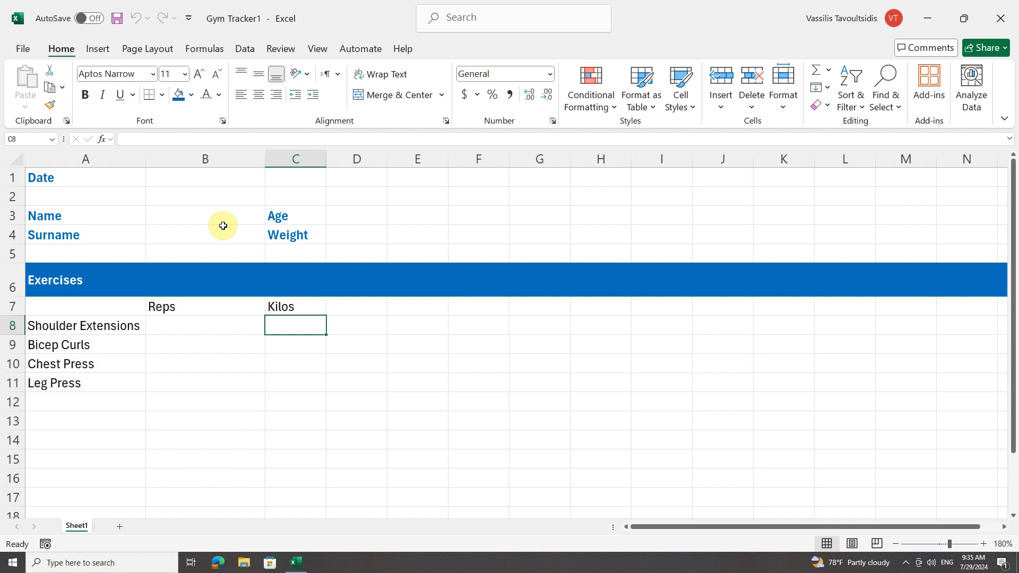
Open the save prompt for the new workbook and cancel it.
click(117, 24)
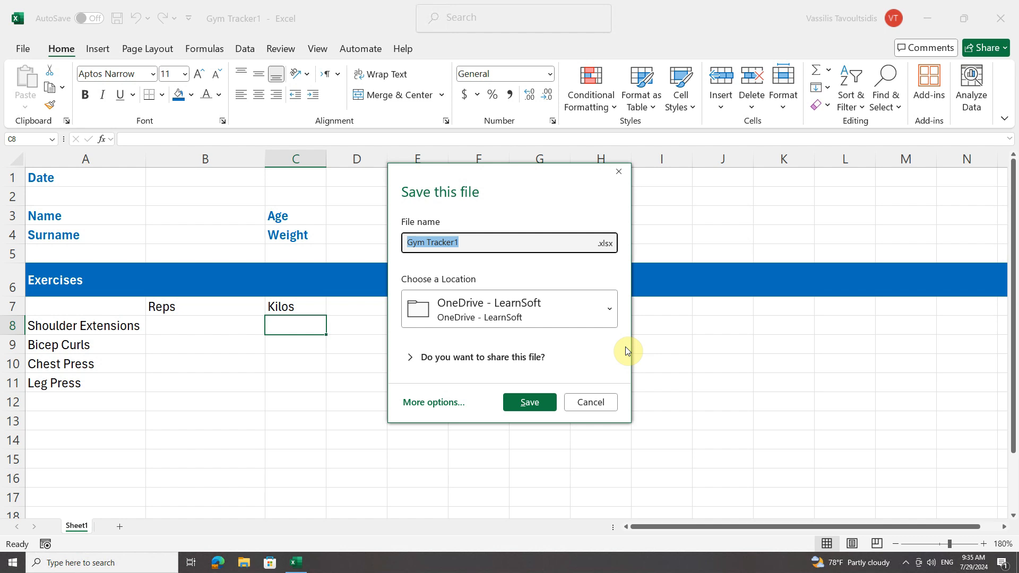
click(591, 403)
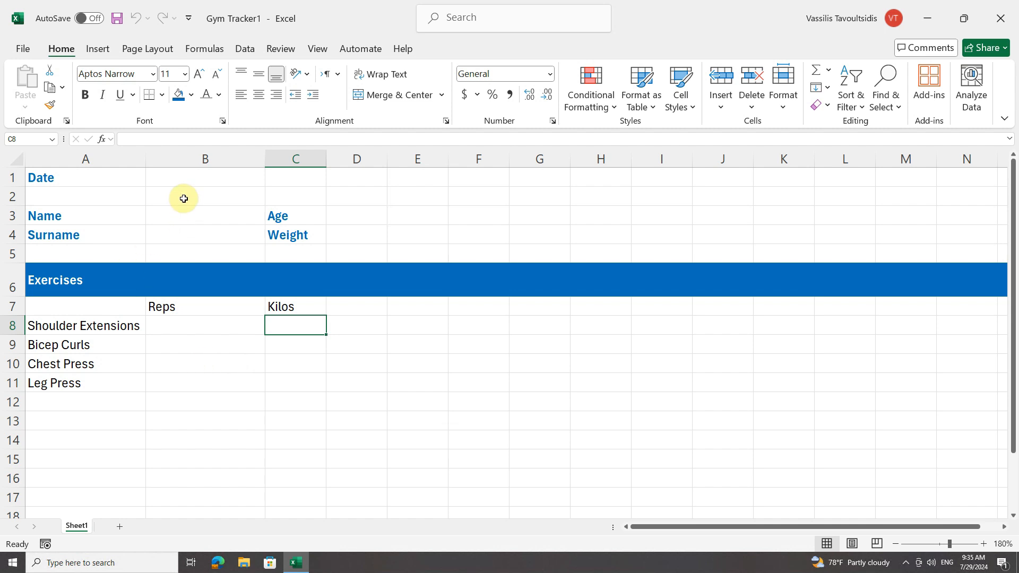
Enter the date 7/29/2024 next to the Date label.
click(187, 177)
text(7)
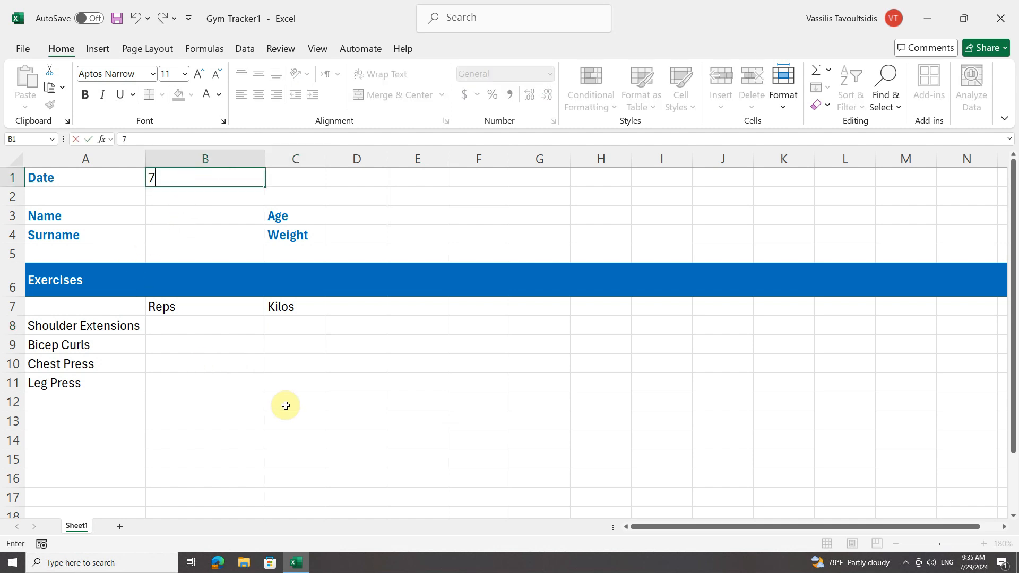
text(/29/2024)
key(Return)
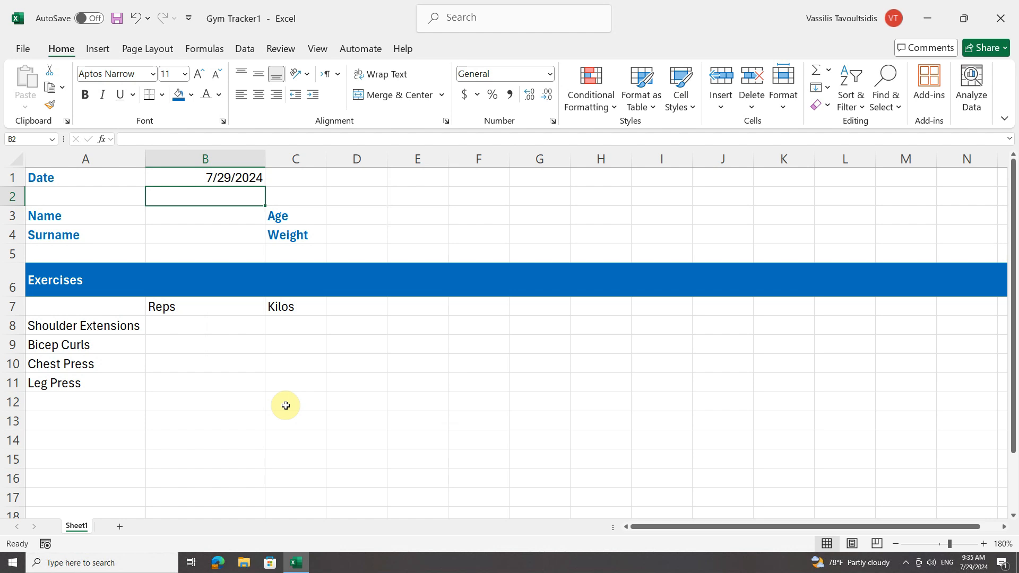
Fill in the person's first name and surname next to the Name and Surname labels.
click(187, 218)
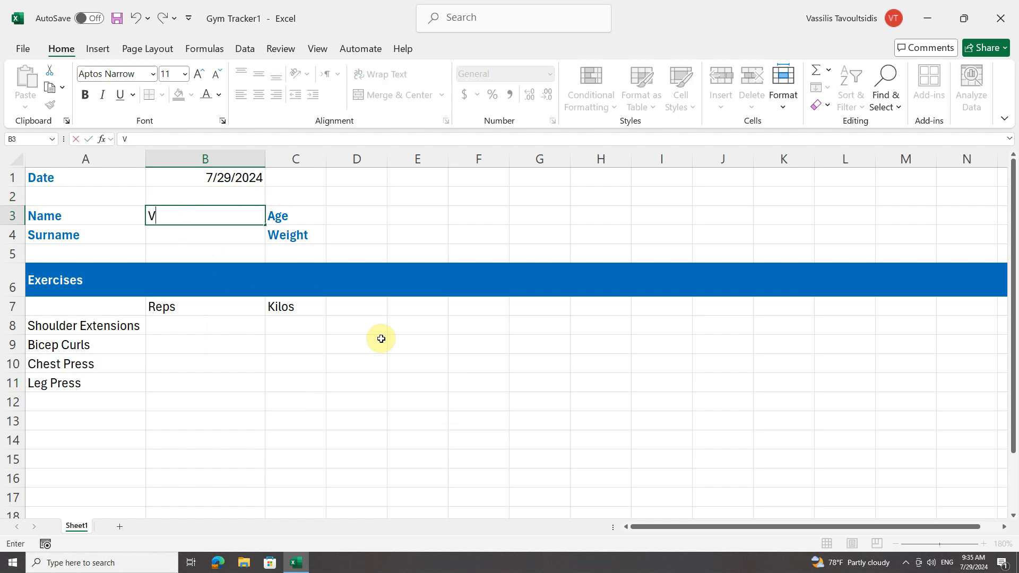
key(Return)
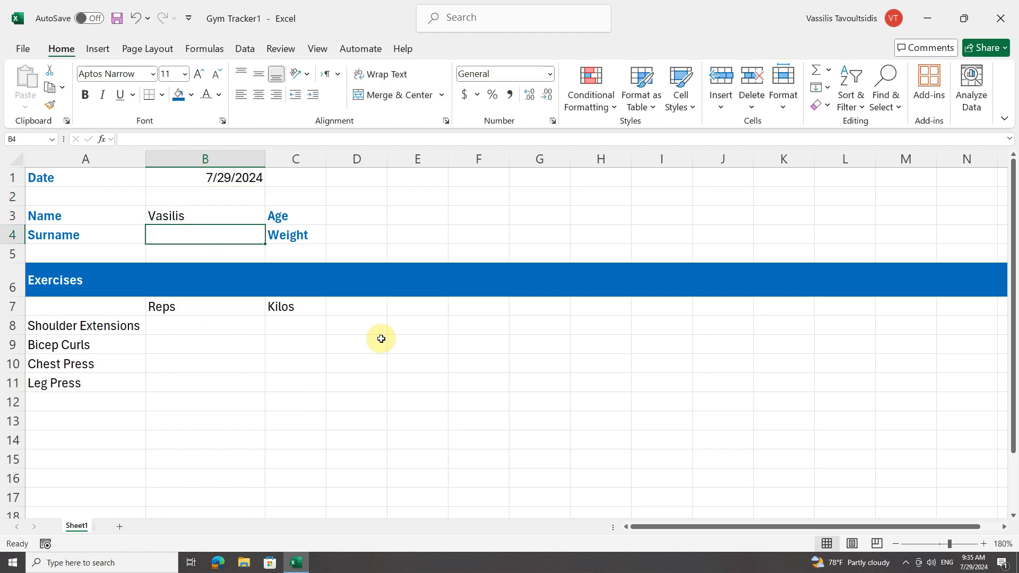
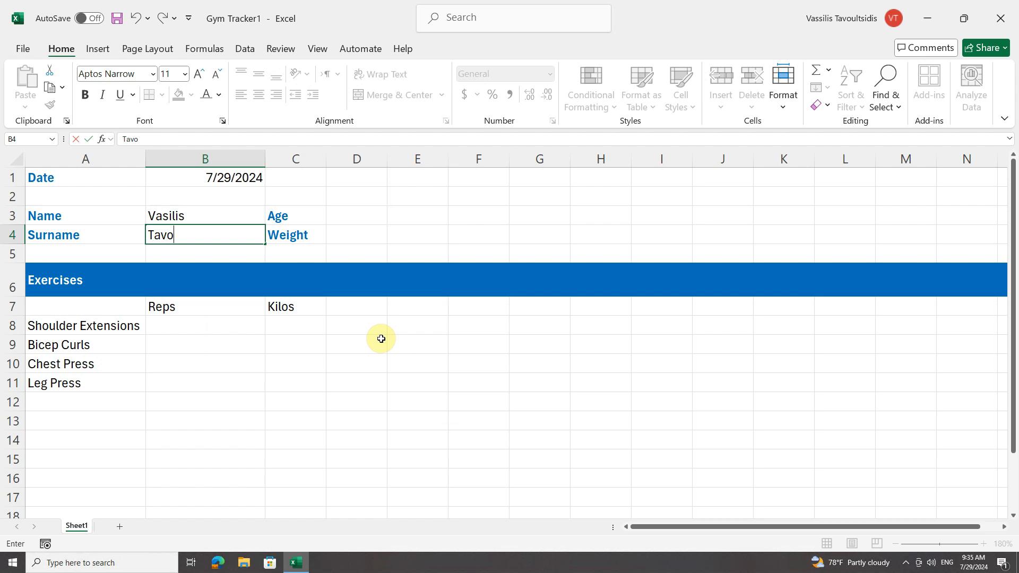
key(Return)
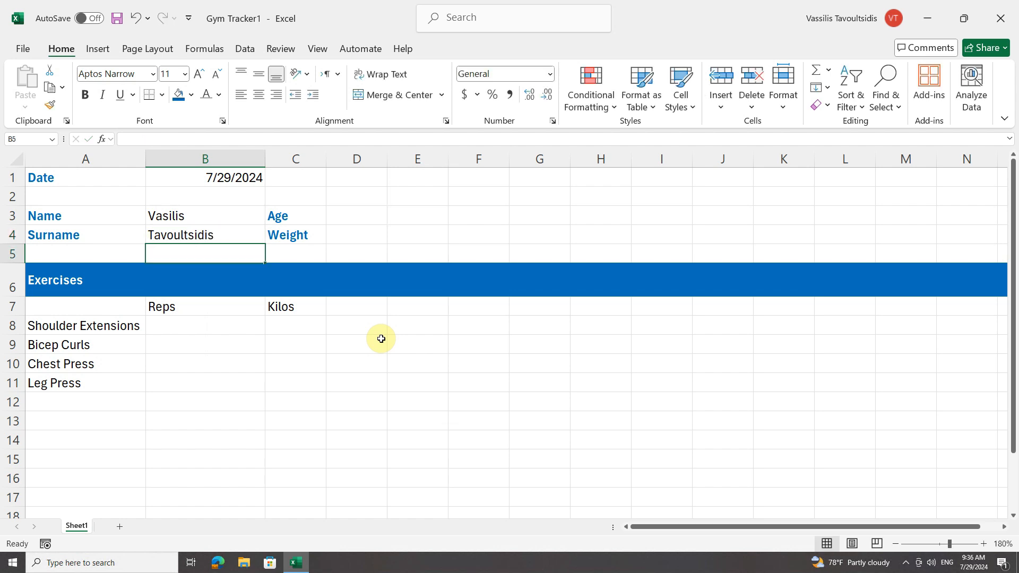
click(359, 216)
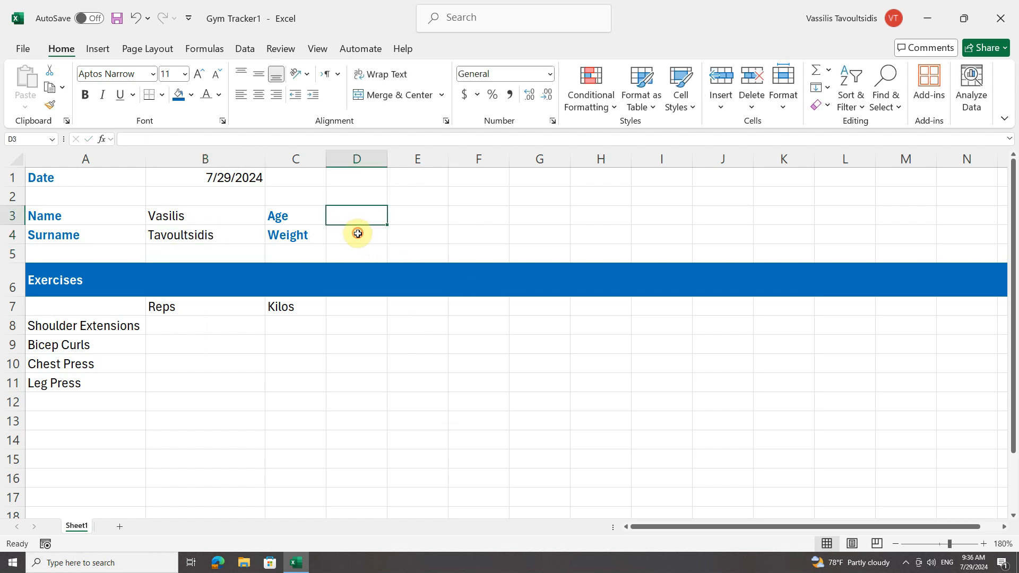
click(182, 329)
click(180, 344)
click(180, 364)
click(180, 389)
click(291, 327)
click(293, 346)
click(294, 365)
click(294, 383)
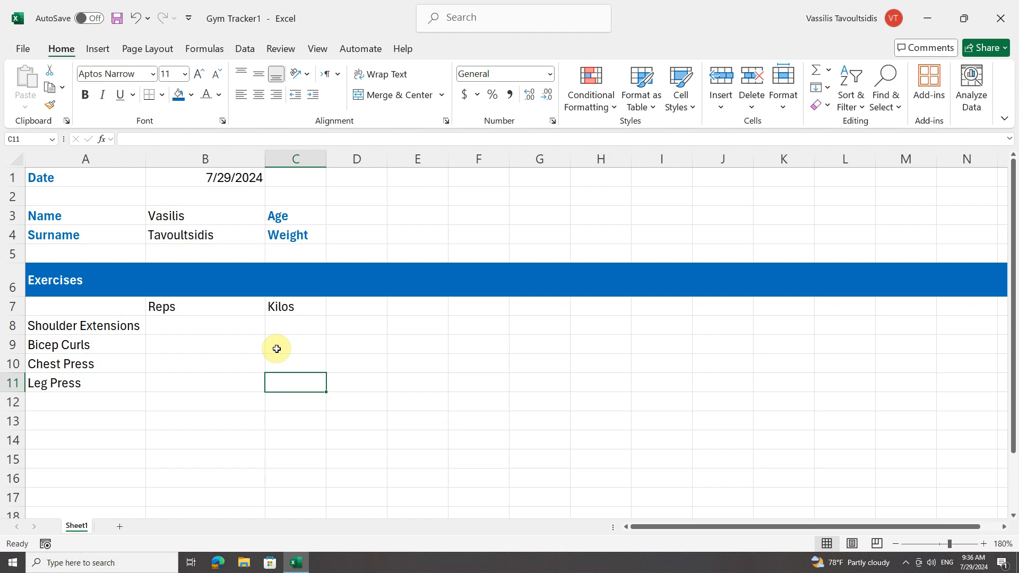
Clear the default personal templates location in the Save options.
click(24, 50)
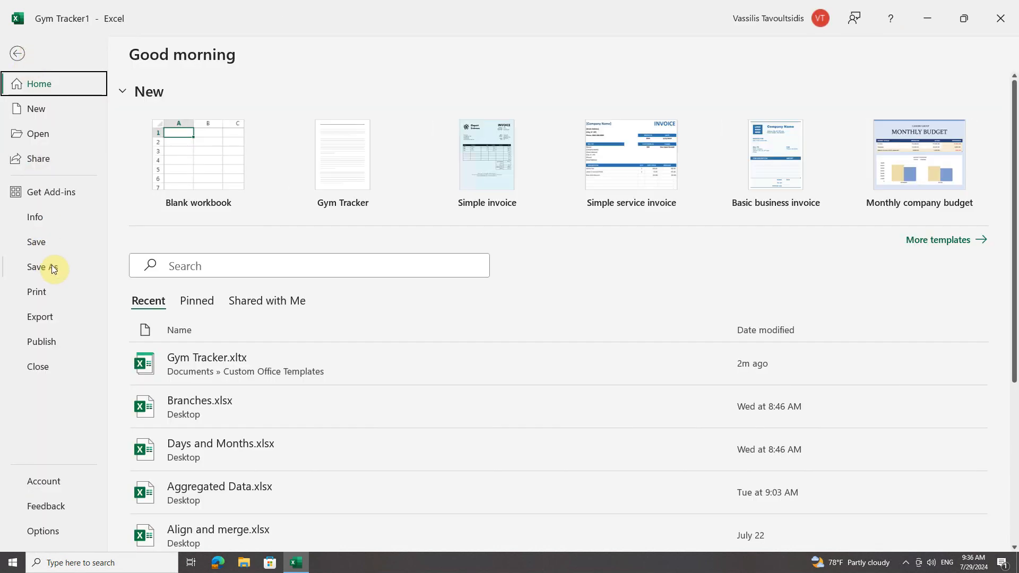
click(18, 54)
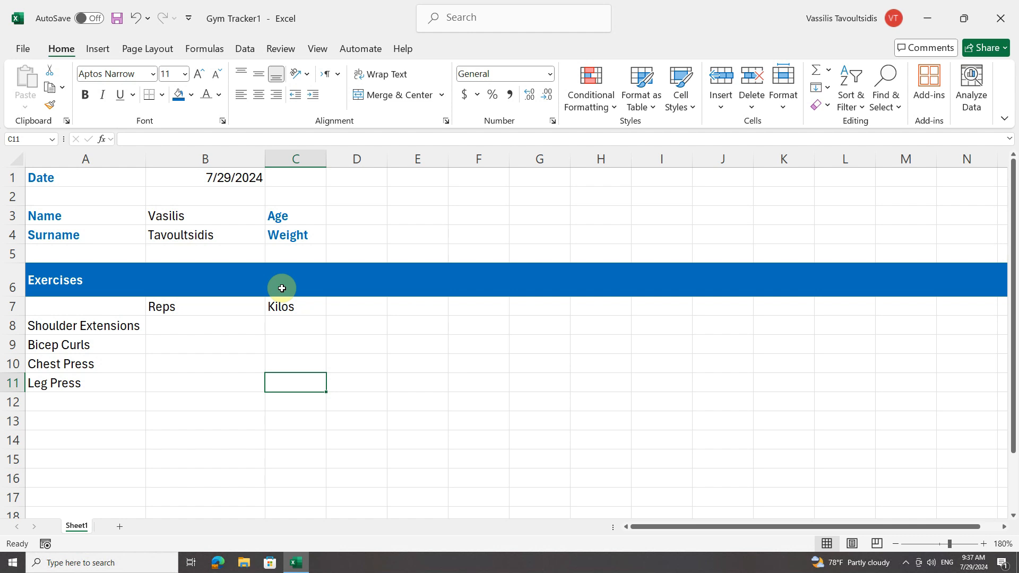
click(21, 50)
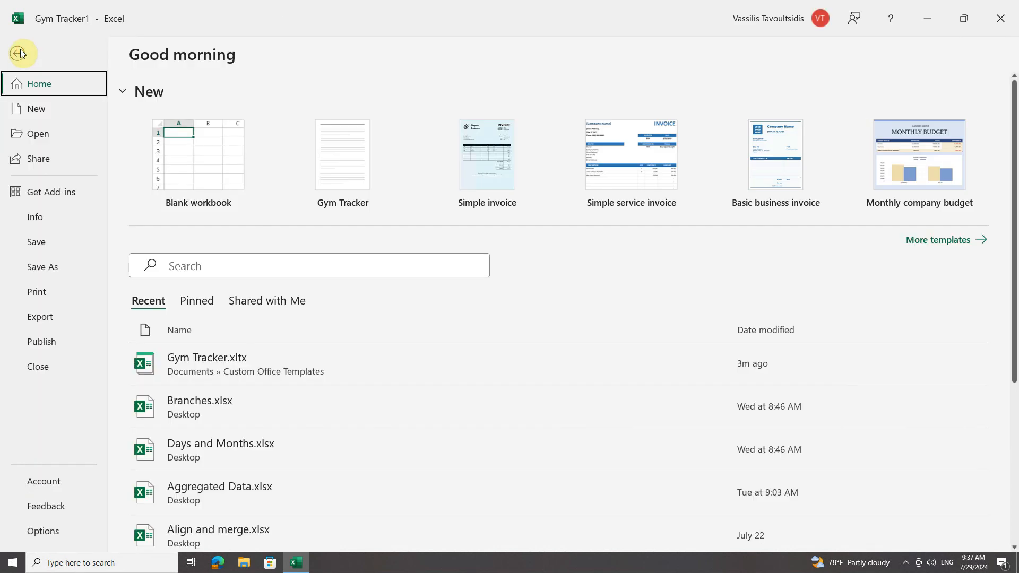
click(55, 531)
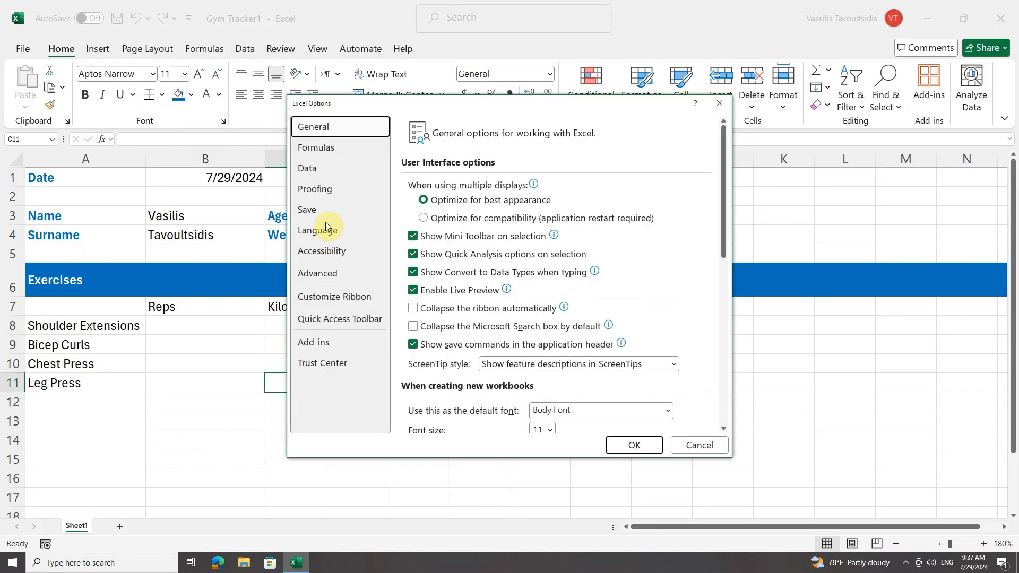
click(326, 208)
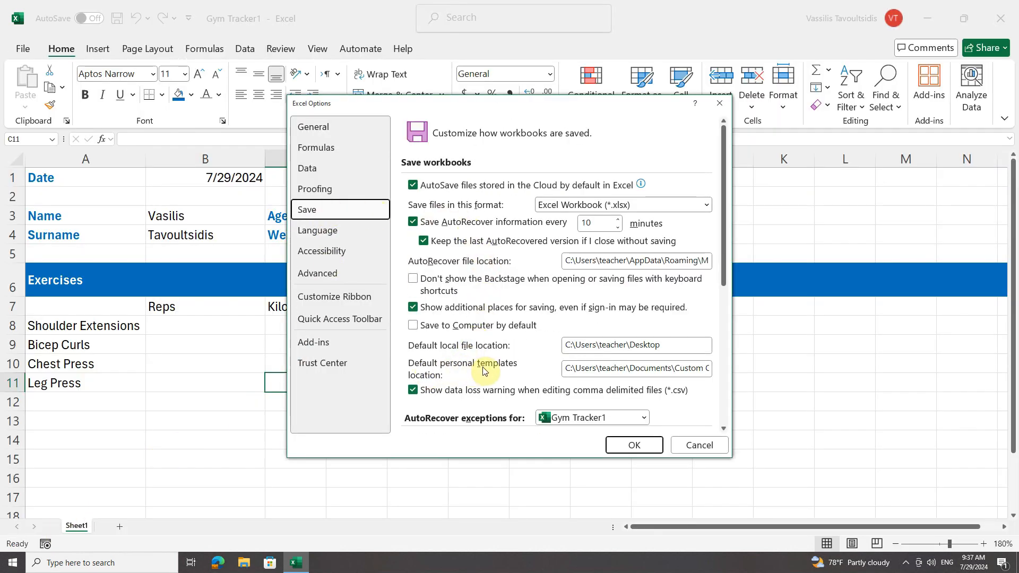
click(614, 368)
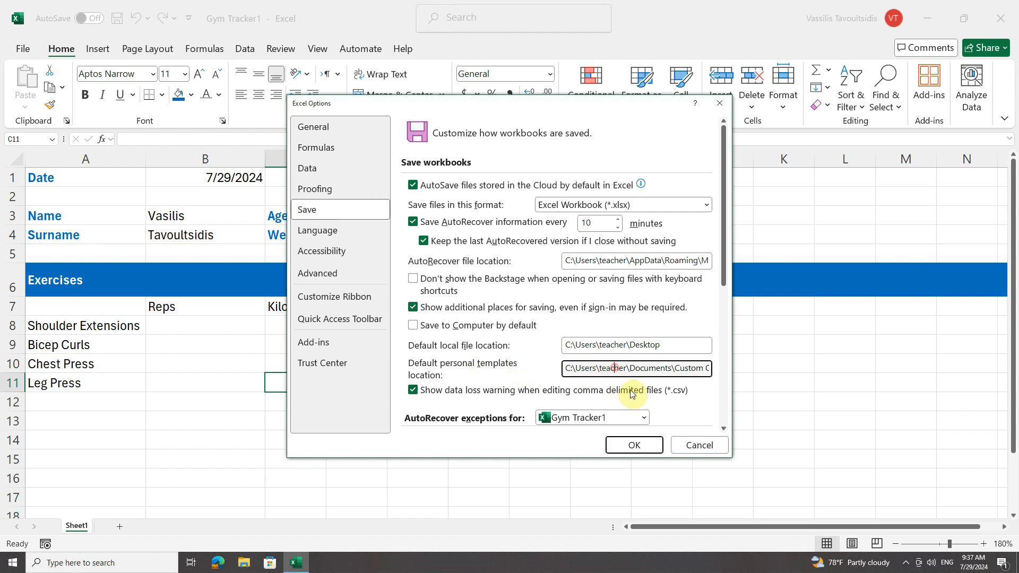
key(End)
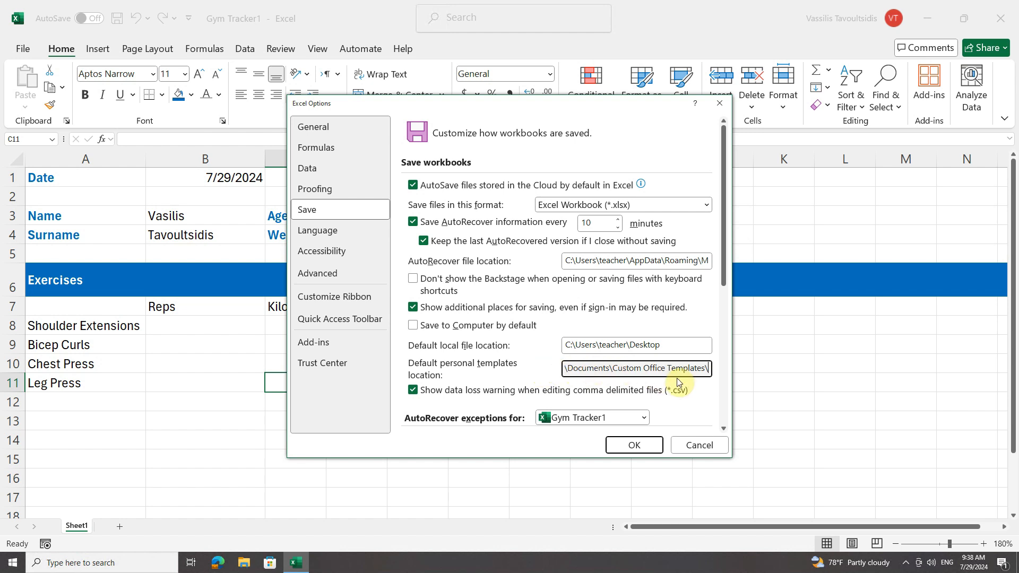
key(ctrl+a)
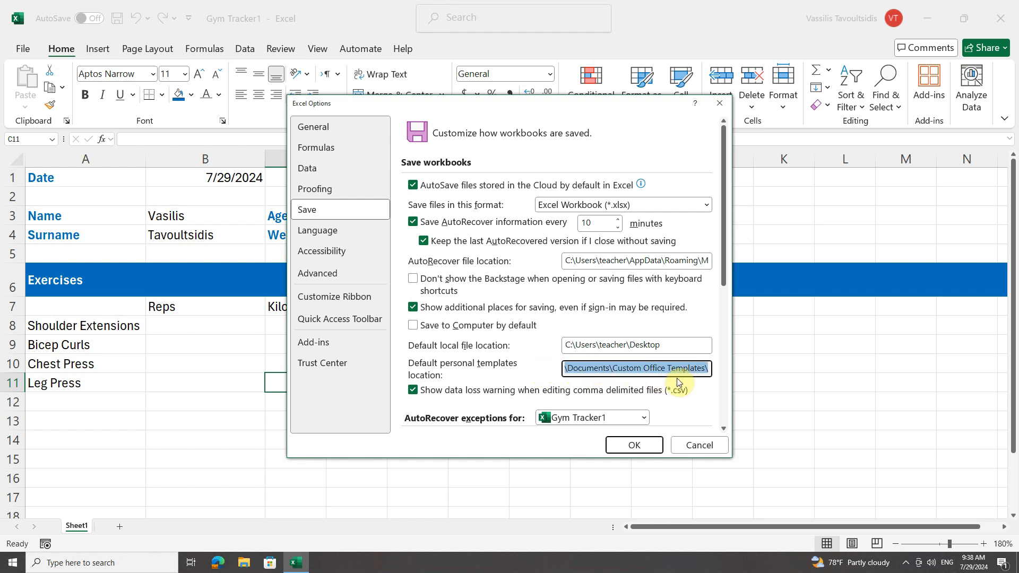
key(BackSpace)
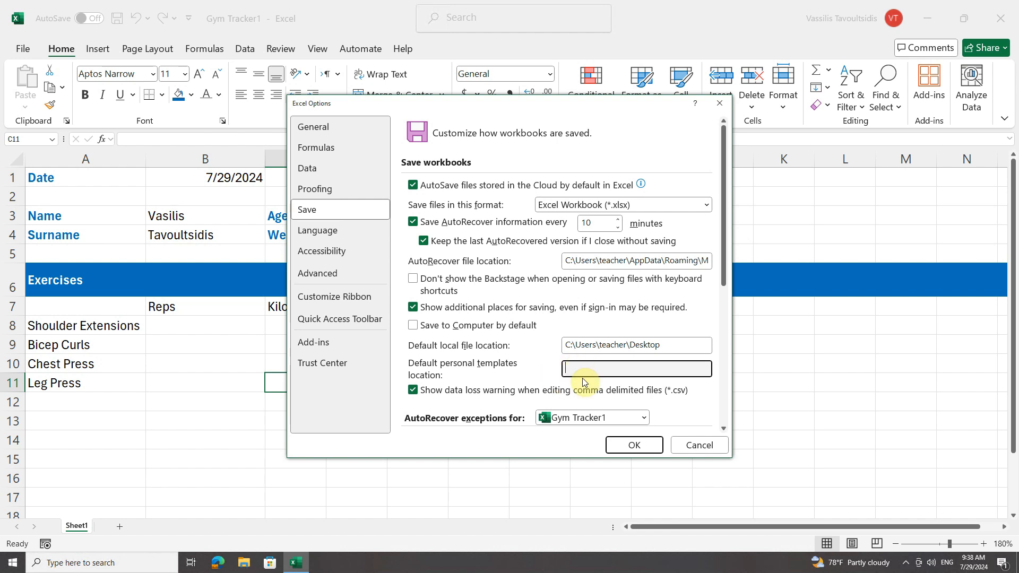
click(632, 444)
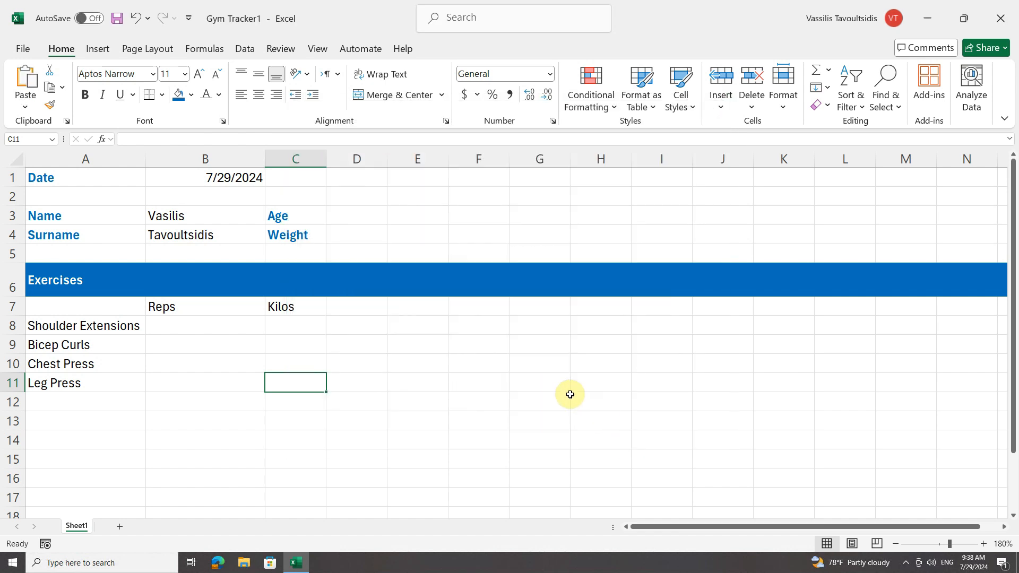
Open the New page and scroll through the available templates.
click(23, 47)
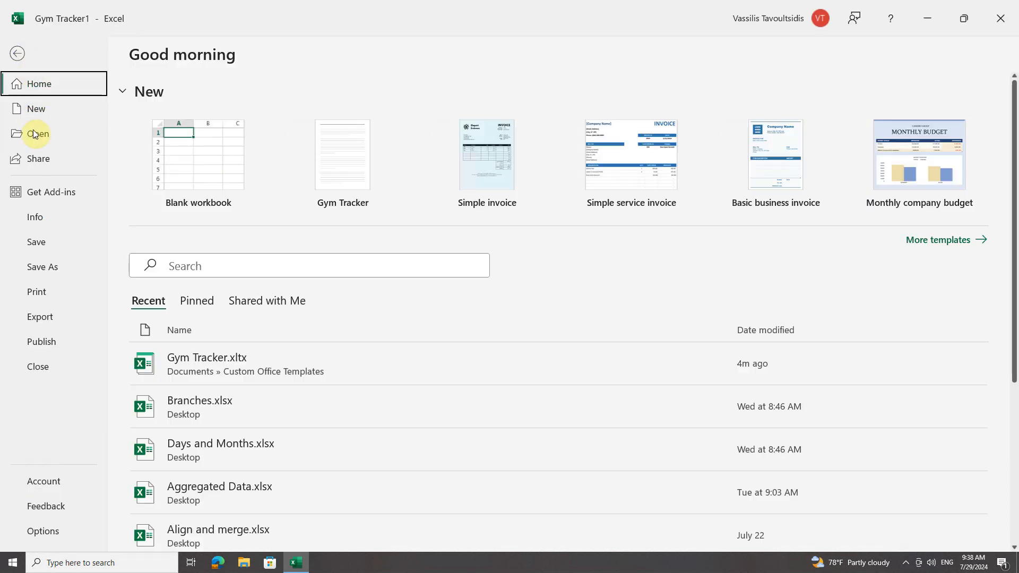
click(43, 110)
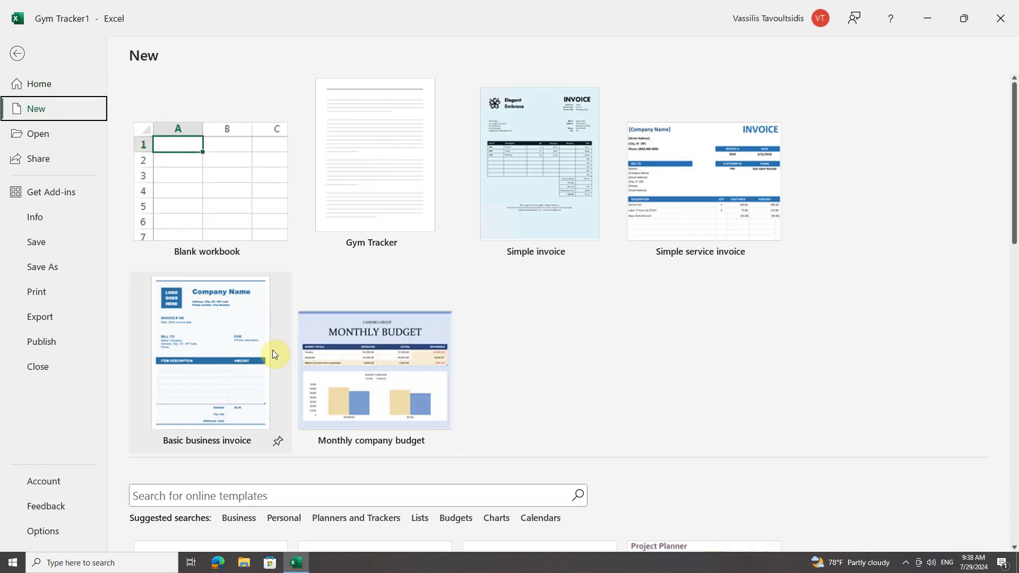
scroll(507, 354, down, 3)
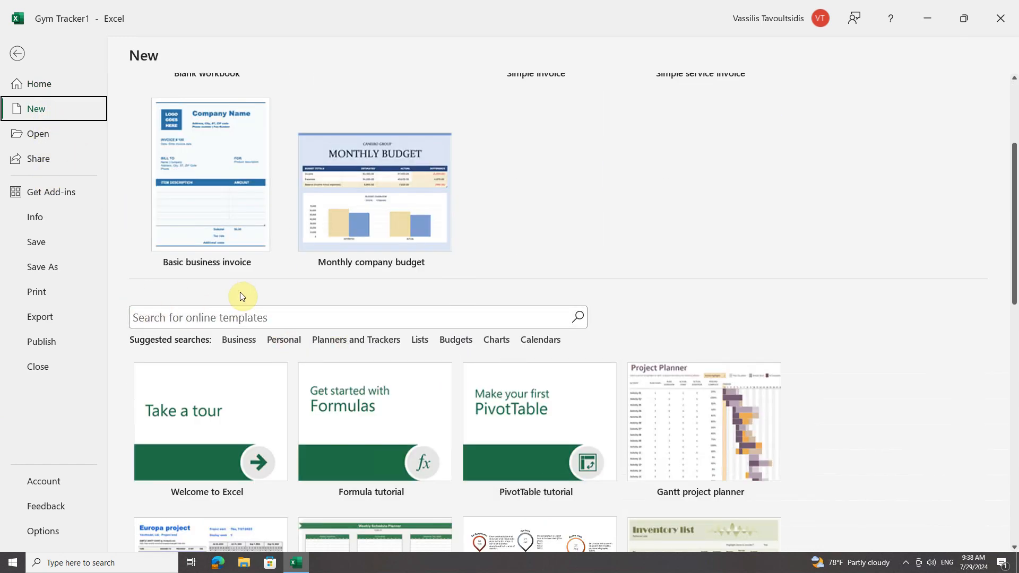
scroll(239, 356, down, 2)
scroll(244, 349, down, 1)
scroll(247, 348, up, 5)
scroll(247, 345, down, 3)
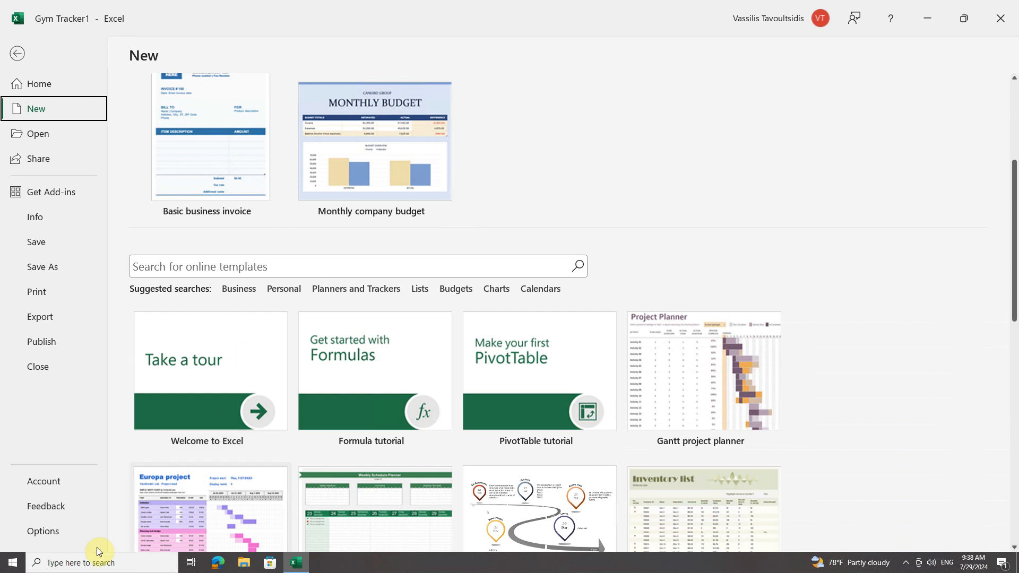
Set the default personal templates location back to the Documents\Custom Office Templates\ folder path.
click(41, 532)
click(317, 210)
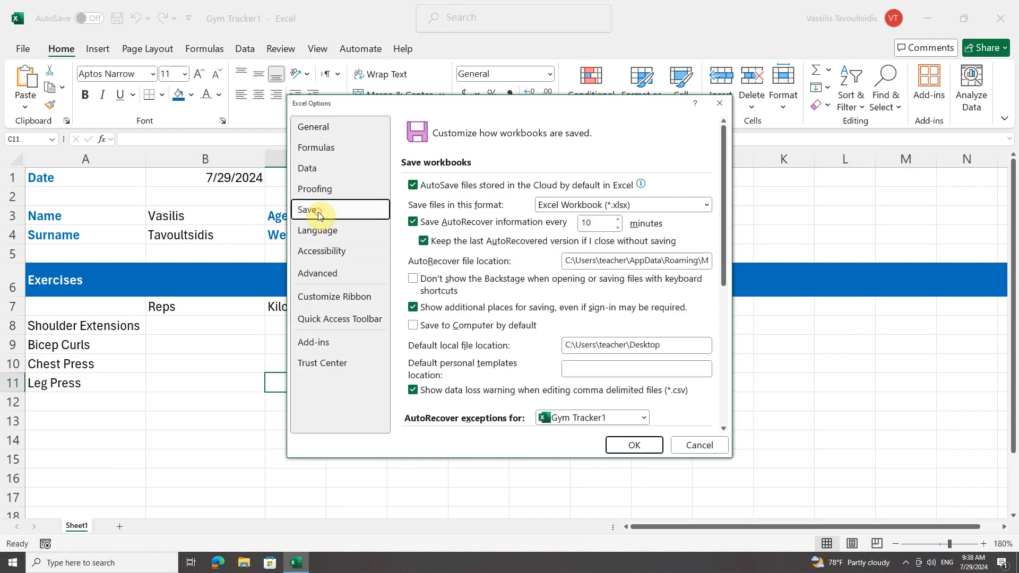
click(573, 370)
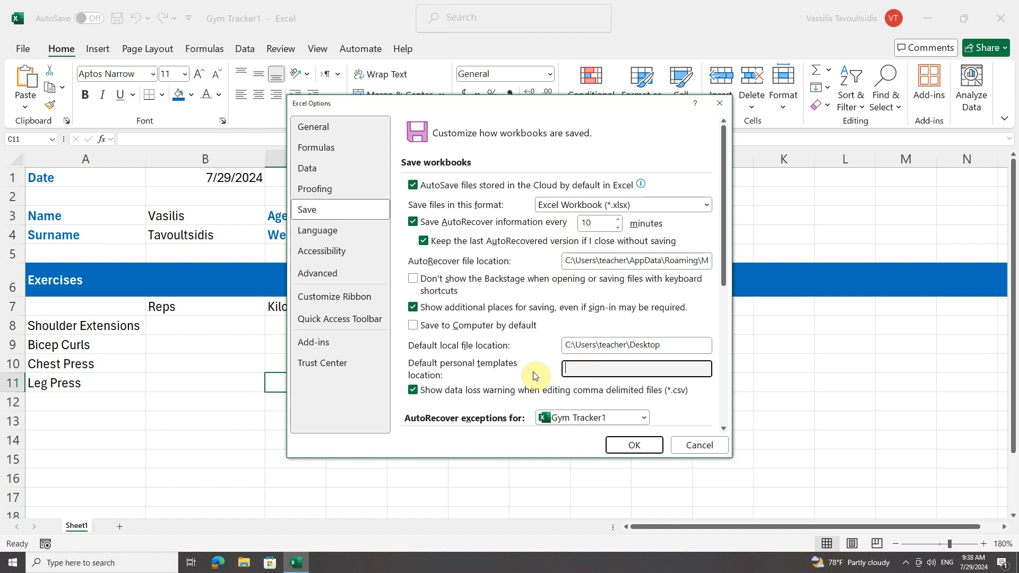
key(ctrl+v)
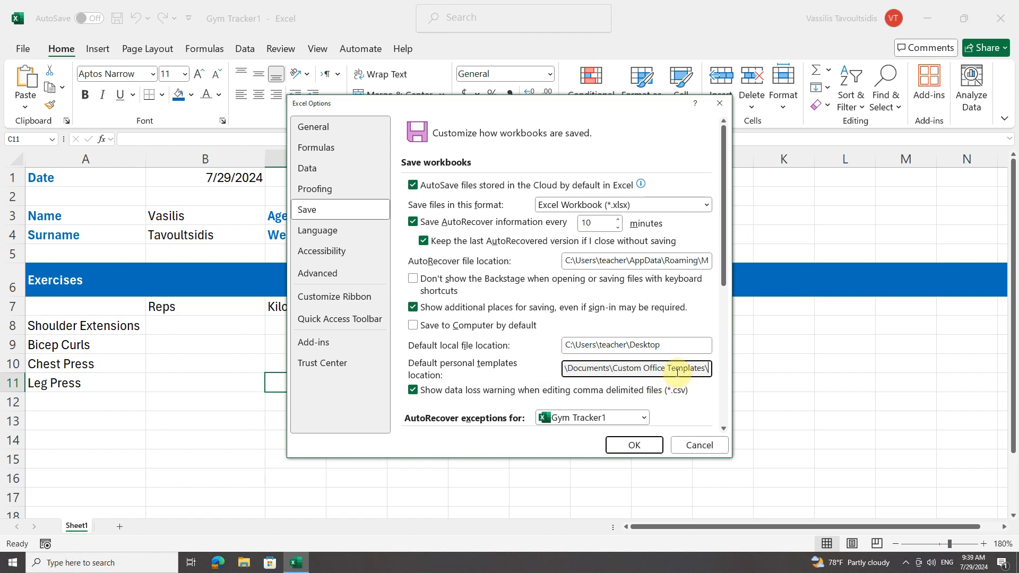
click(635, 445)
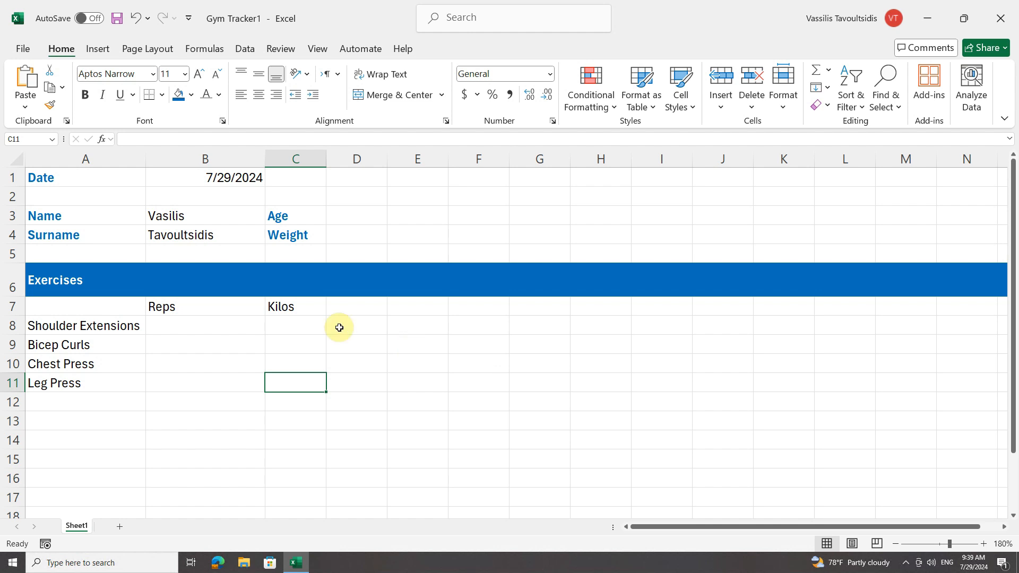
Open the New page and browse the Office and Personal template listings.
click(25, 50)
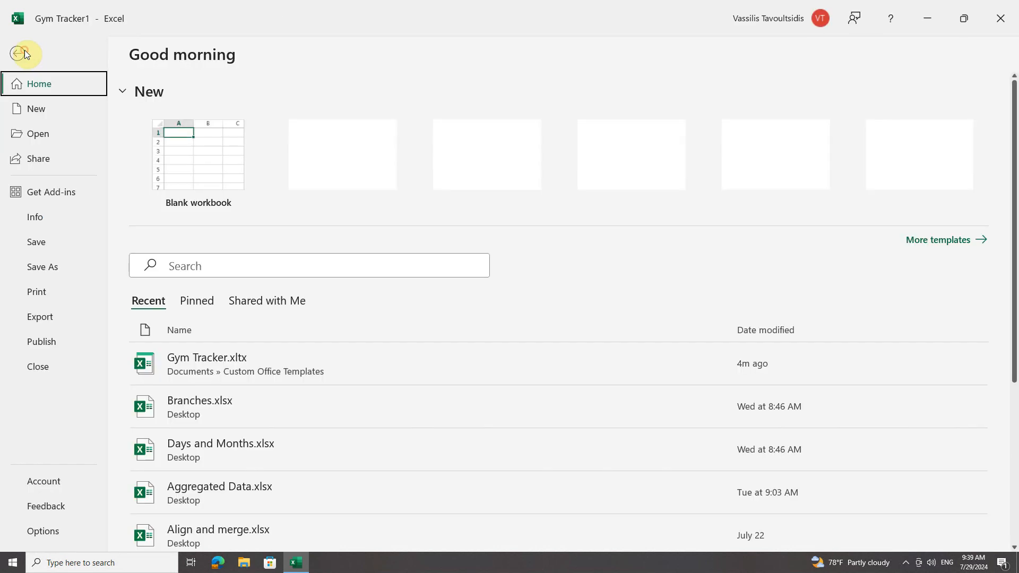
click(42, 114)
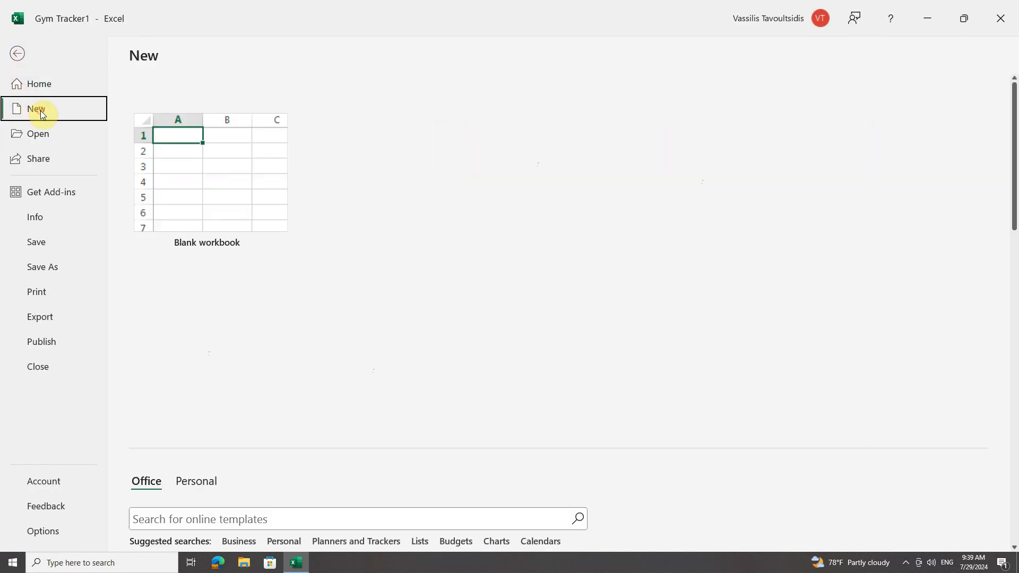
scroll(310, 308, down, 4)
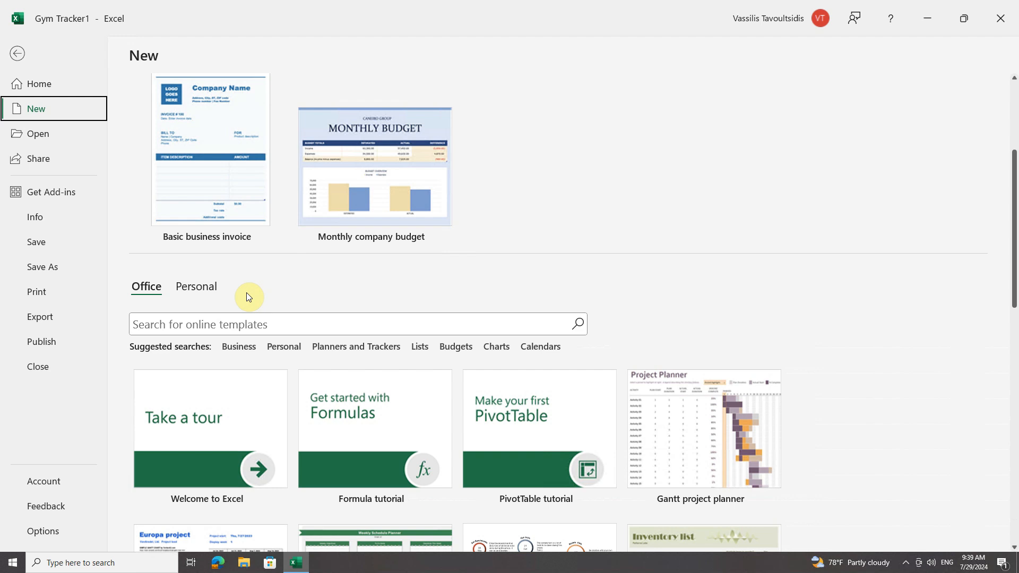
scroll(246, 296, down, 1)
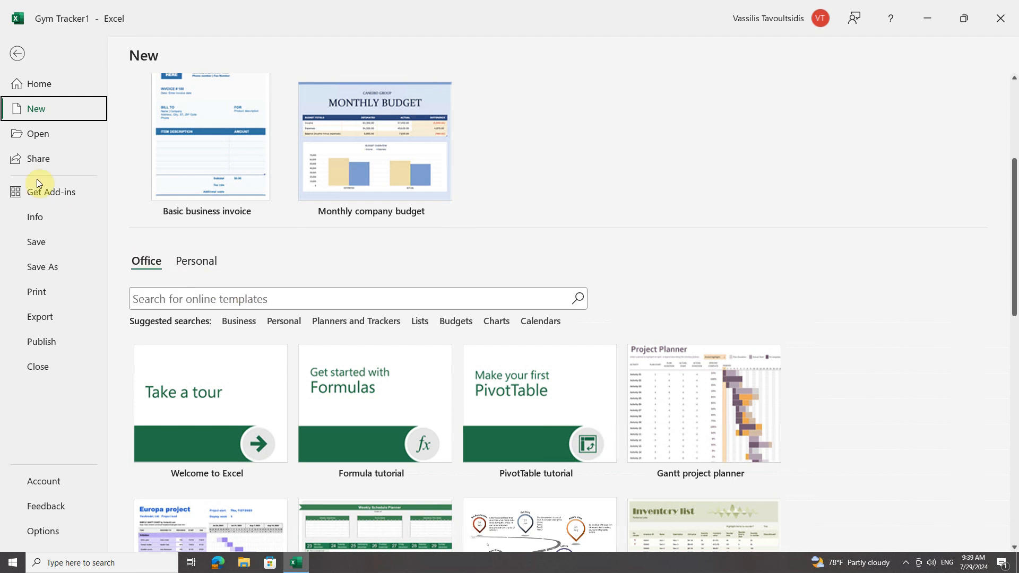
click(18, 53)
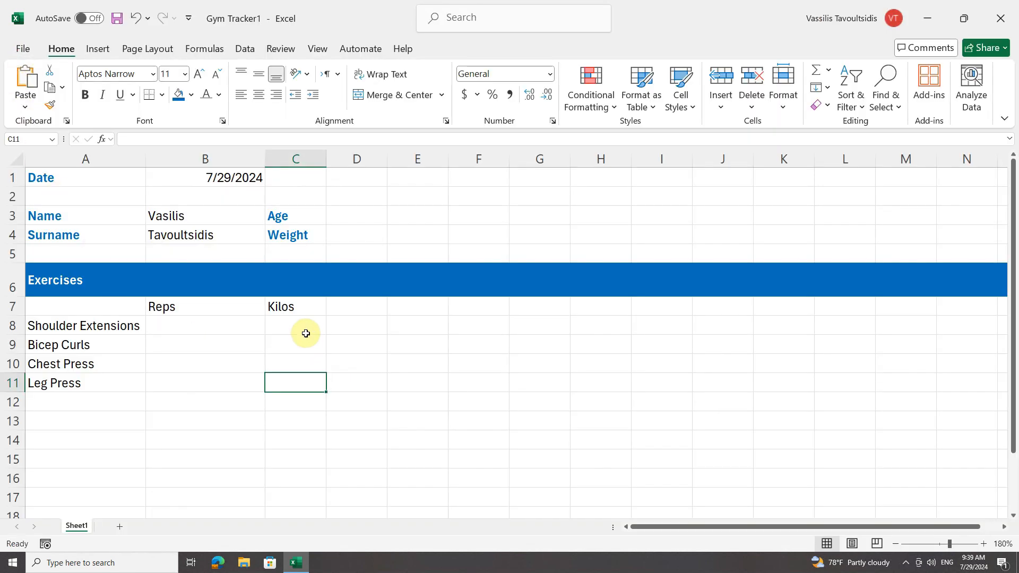